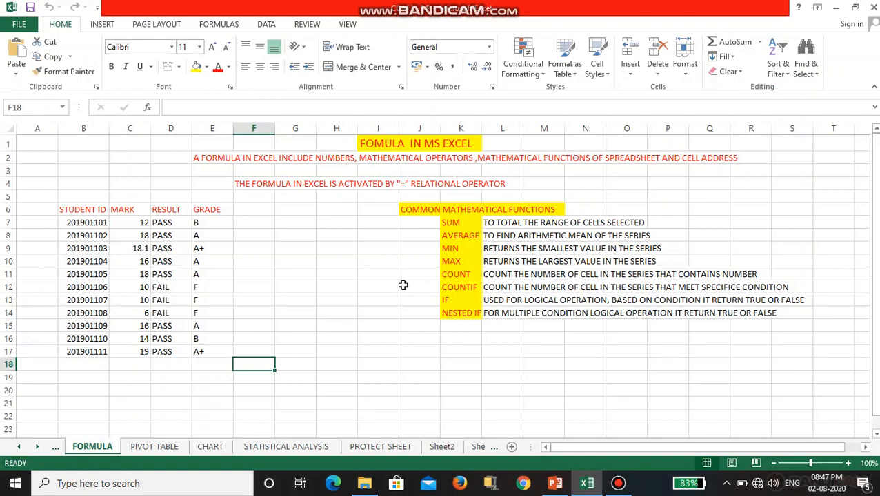
Step: Examine the row 2 definition of what an Excel formula includes, highlighting its text across the row
scroll(404, 285, "up", 3, "ctrl")
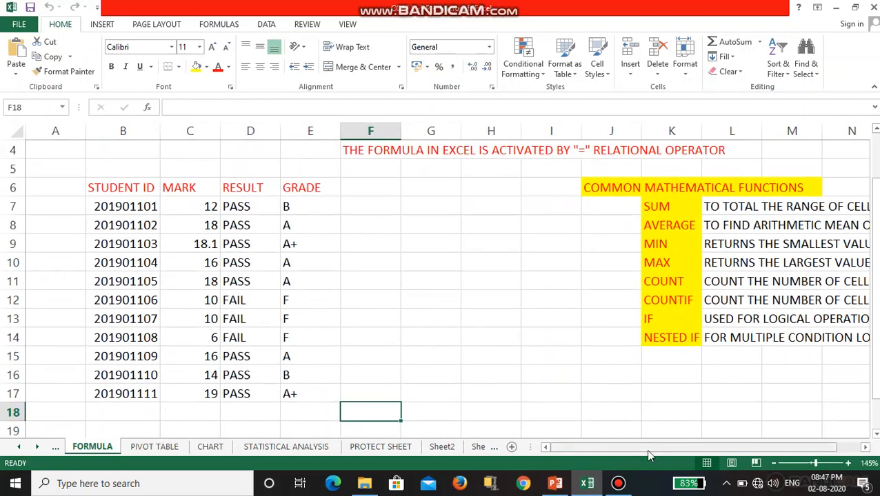
left_click_drag(647, 448, 656, 448)
scroll(441, 226, "up", 1)
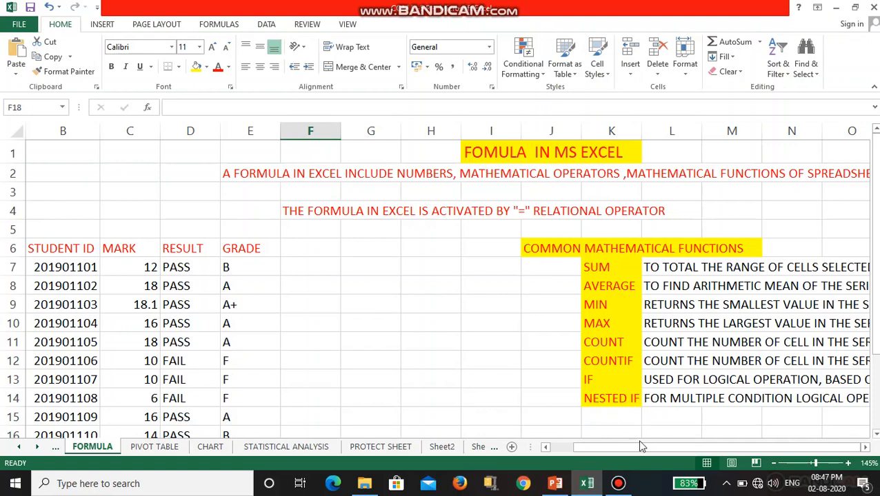
left_click_drag(644, 451, 669, 444)
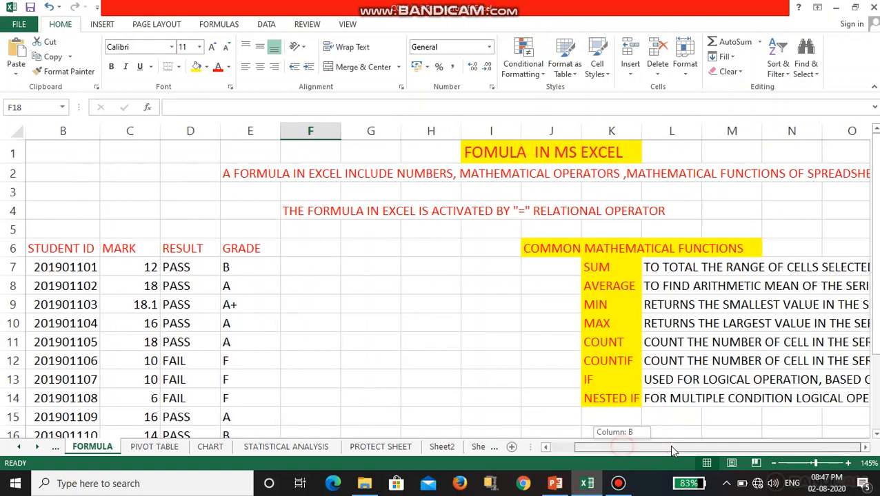
scroll(609, 368, "down", 1)
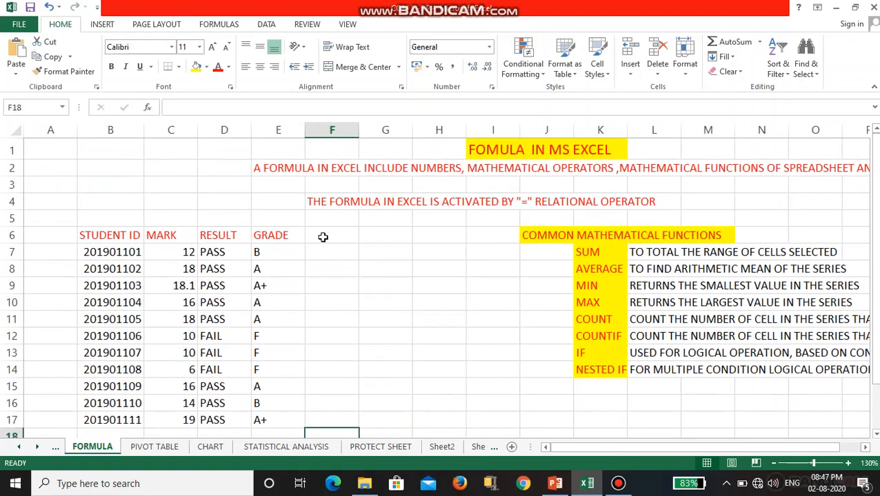
left_click_drag(259, 169, 548, 171)
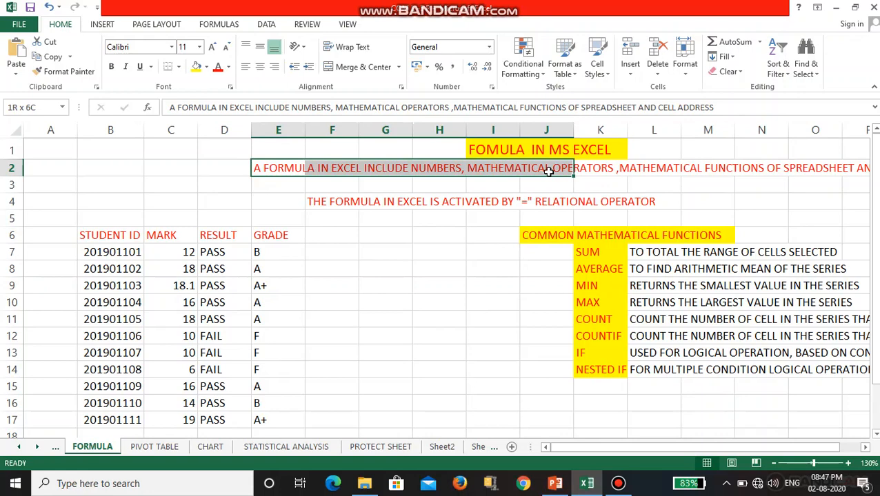
left_click_drag(548, 171, 836, 180)
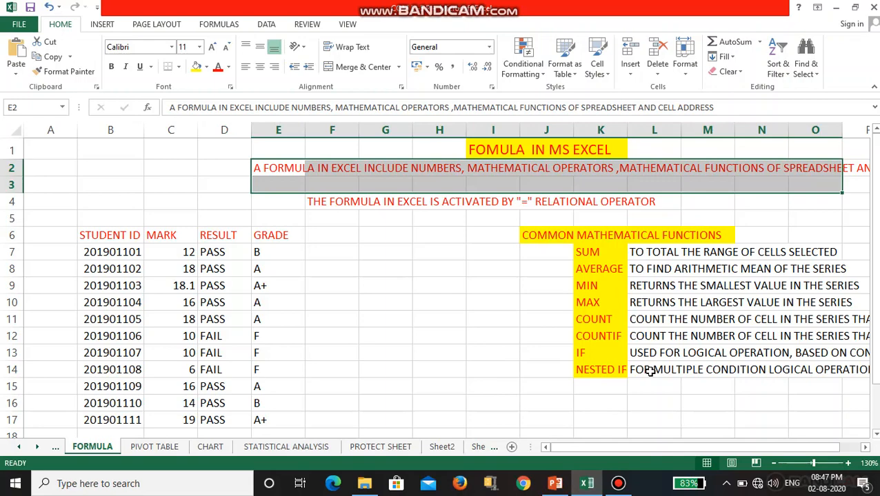
scroll(649, 371, "down", 1)
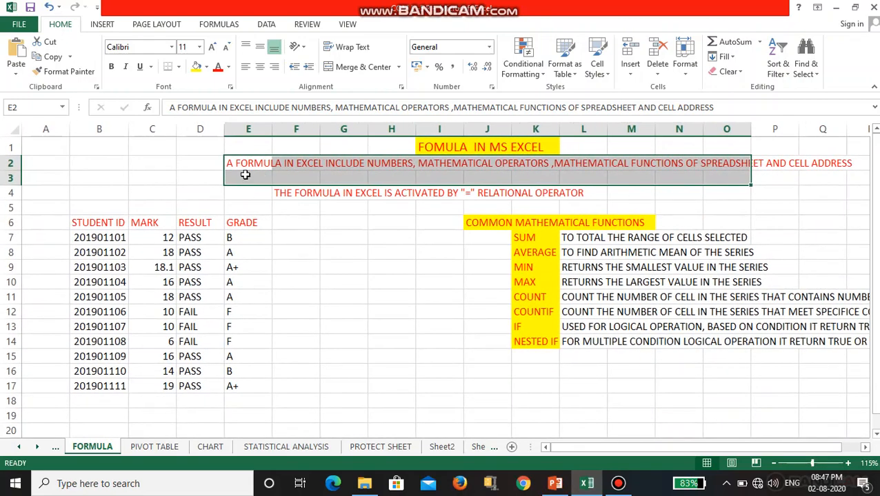
left_click(395, 163)
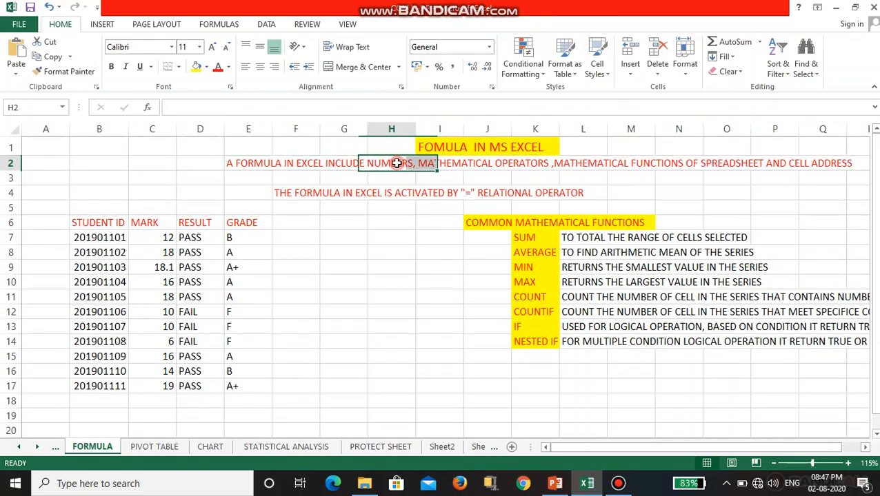
left_click_drag(405, 162, 542, 166)
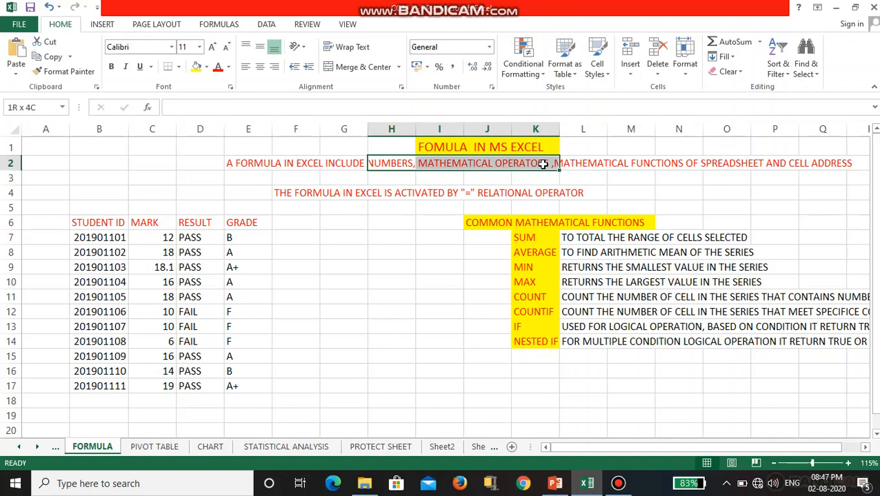
left_click_drag(542, 164, 791, 180)
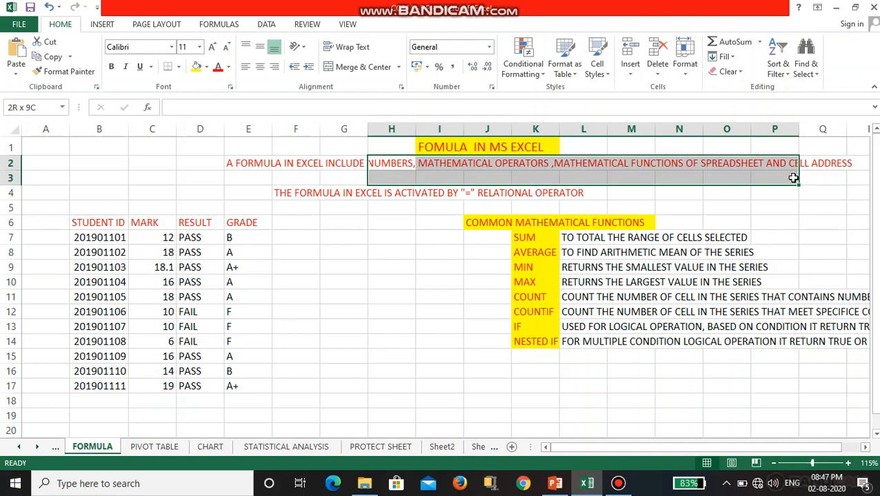
left_click_drag(794, 178, 853, 162)
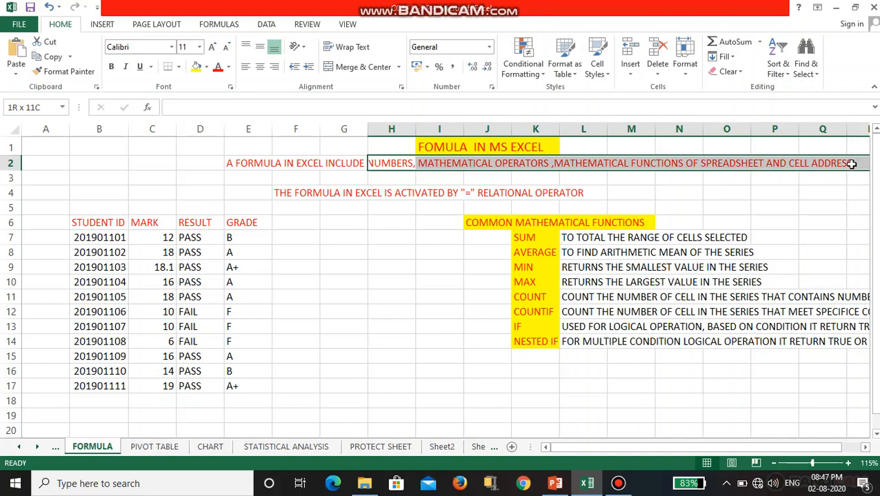
Step: Examine the row 4 statement on how a formula is activated by the "=" operator, highlighting its text
left_click(282, 196)
left_click_drag(281, 196, 568, 193)
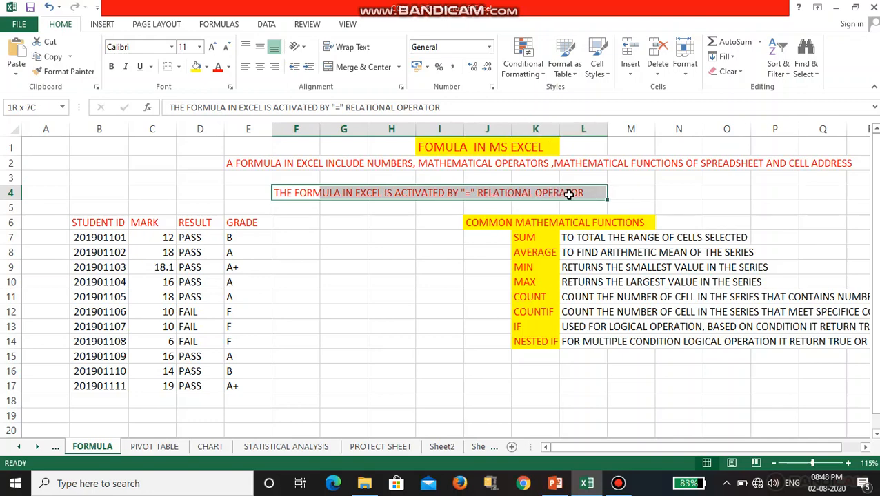
scroll(569, 197, "up", 1)
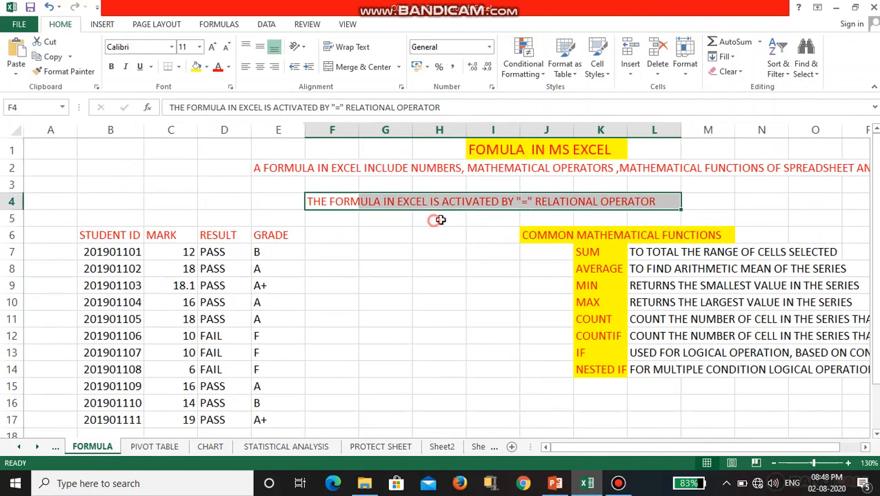
left_click(437, 219)
left_click_drag(352, 200, 668, 206)
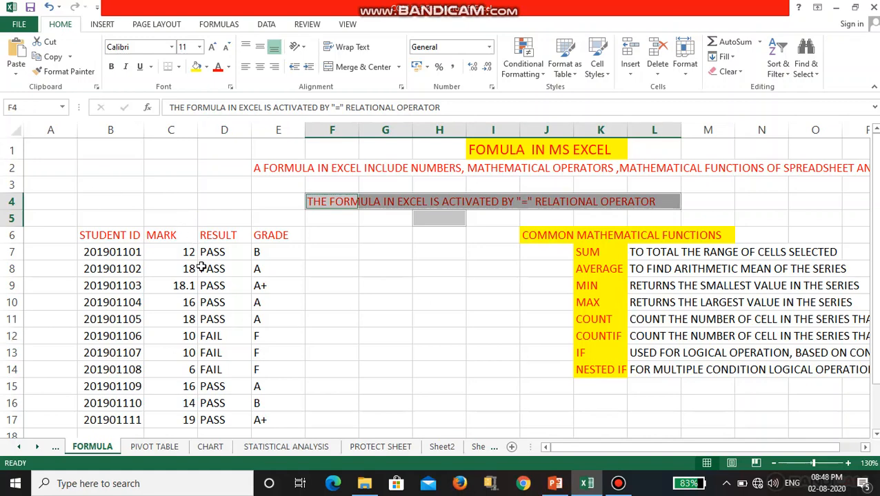
Step: Review the student data by highlighting the STUDENT ID column and the MARK column, from header through row 17
scroll(200, 271, "up", 1, "ctrl")
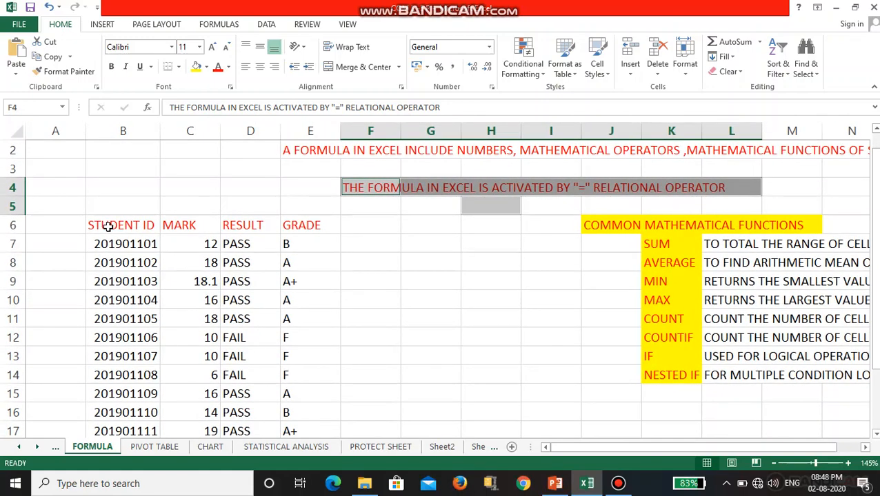
scroll(108, 226, "down", 1)
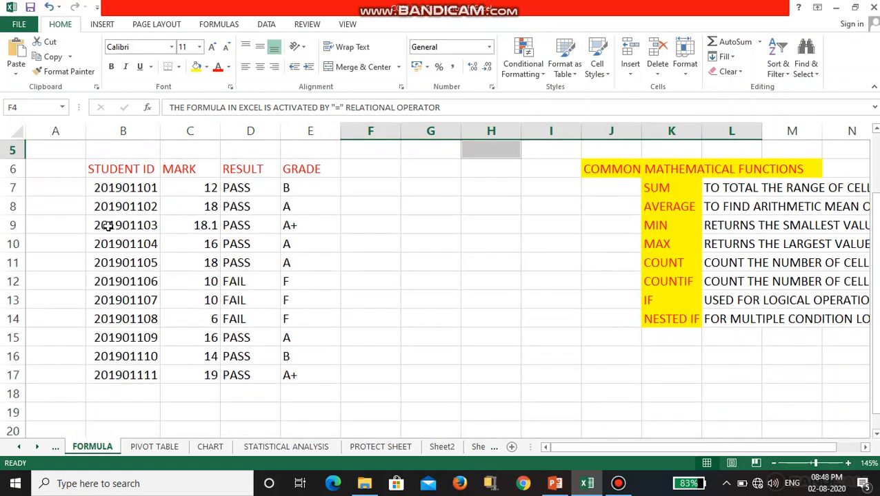
left_click_drag(110, 174, 130, 380)
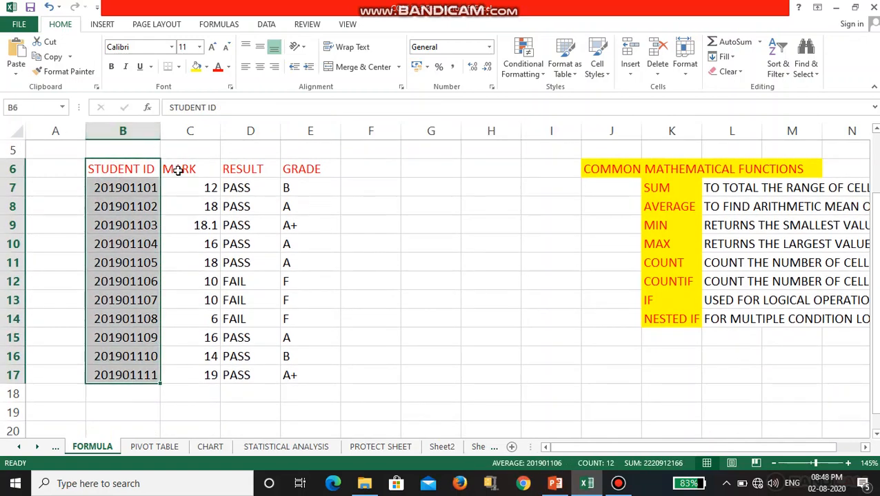
left_click_drag(180, 166, 191, 375)
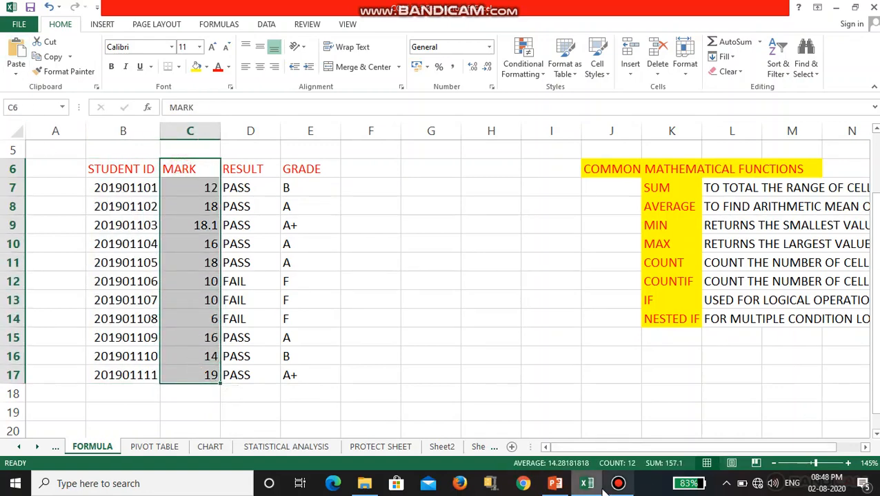
Step: Highlight "Total" in the exercise on PowerPoint's MS-EXCEL – WORK OUT slide and return to the Excel workbook
left_click(560, 485)
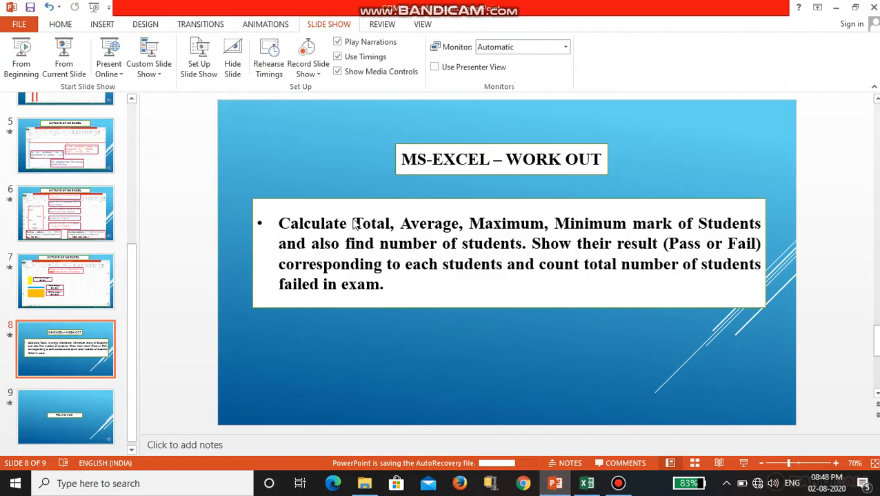
left_click_drag(353, 224, 388, 224)
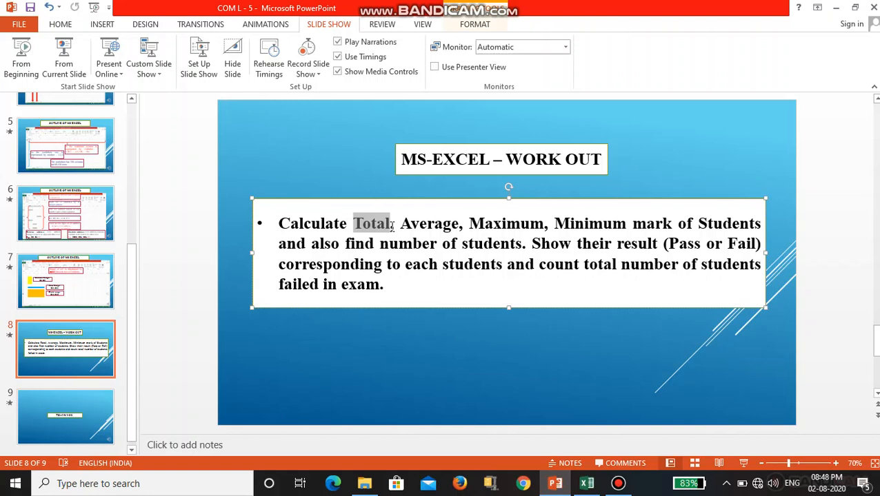
left_click_drag(392, 224, 390, 225)
left_click(586, 483)
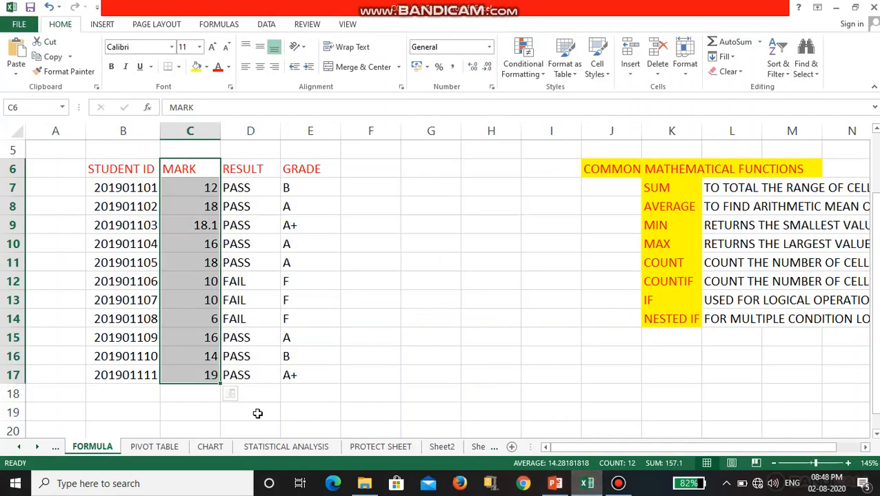
Step: Total the students' marks in cell F7 with the formula =SUM(C7:C17)
left_click(369, 187)
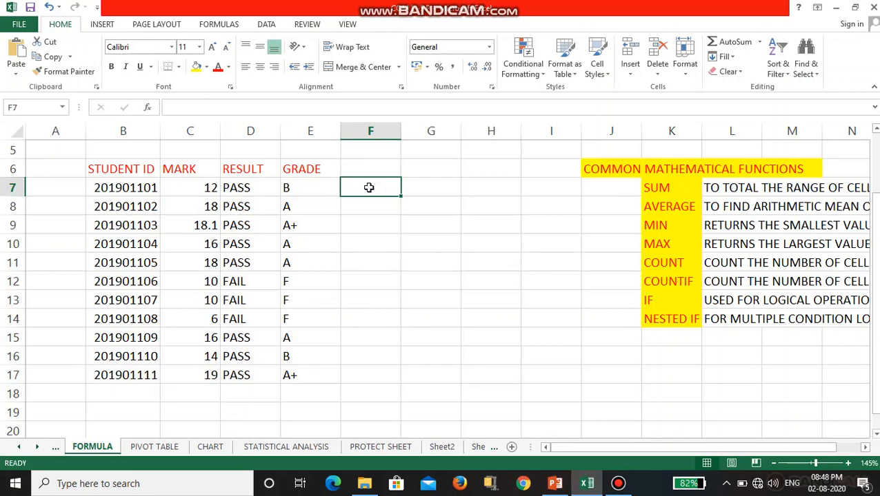
scroll(369, 188, "up", 1)
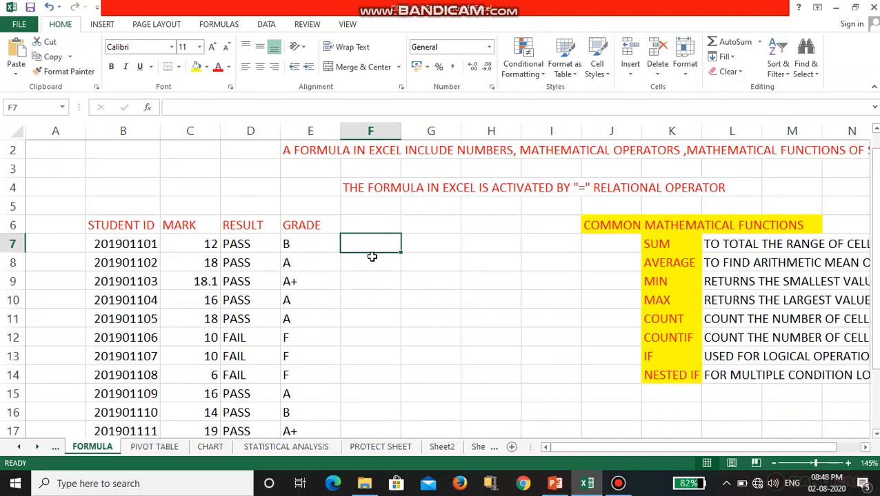
type("=")
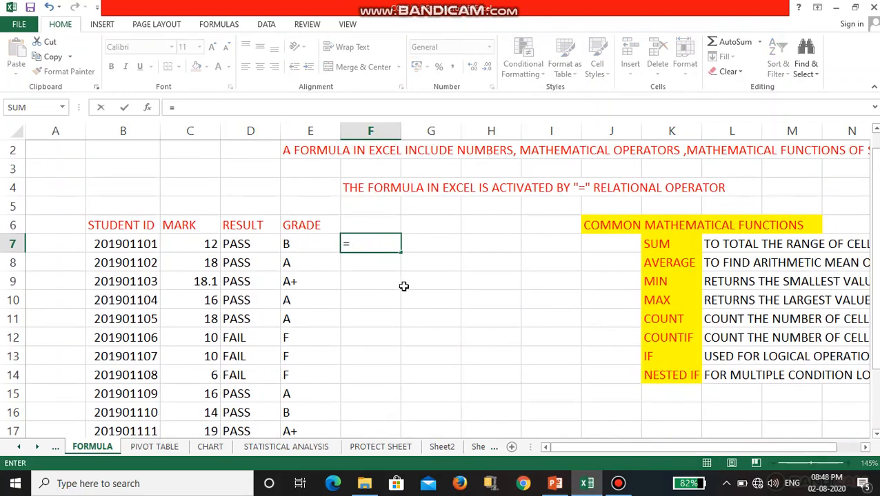
type("SUM")
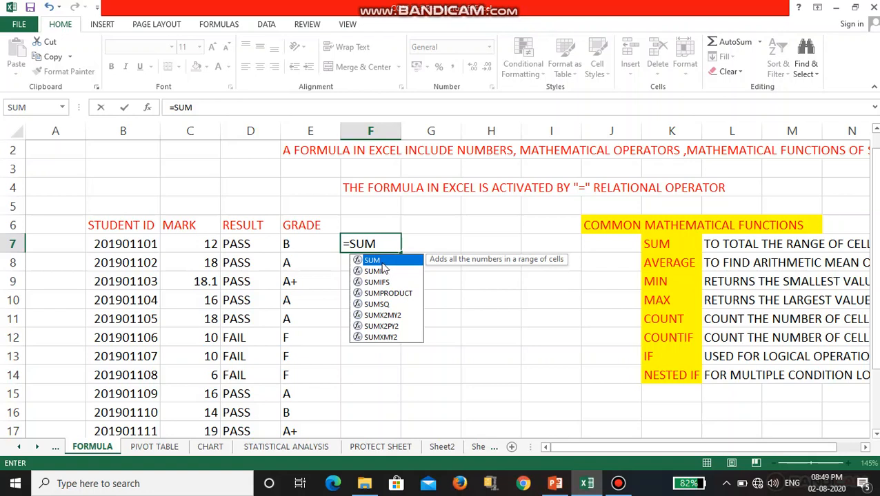
type("(")
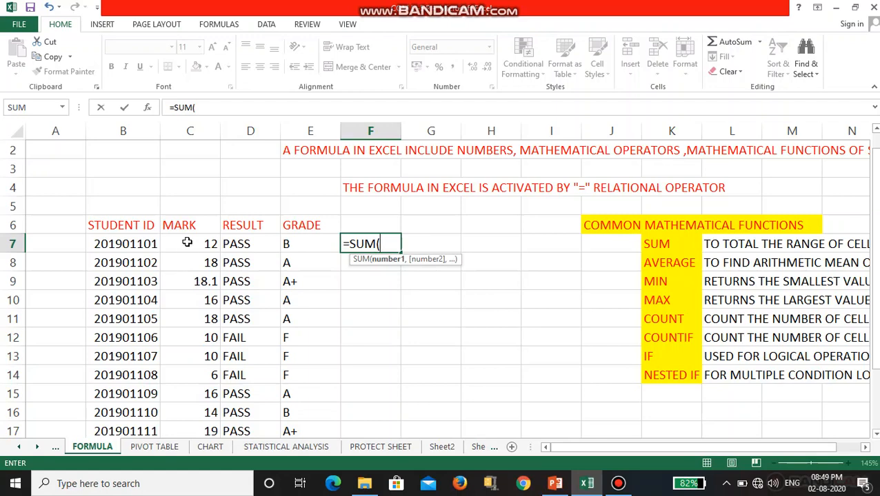
left_click_drag(184, 245, 196, 389)
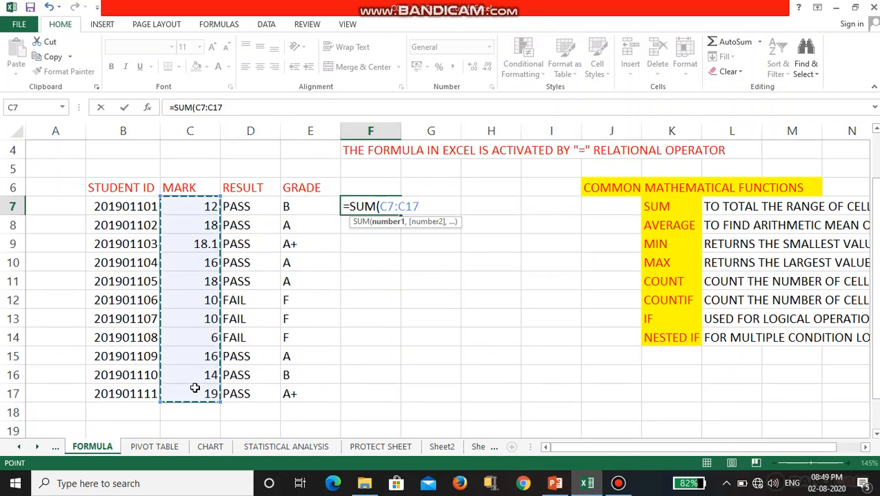
type(")")
key("Return")
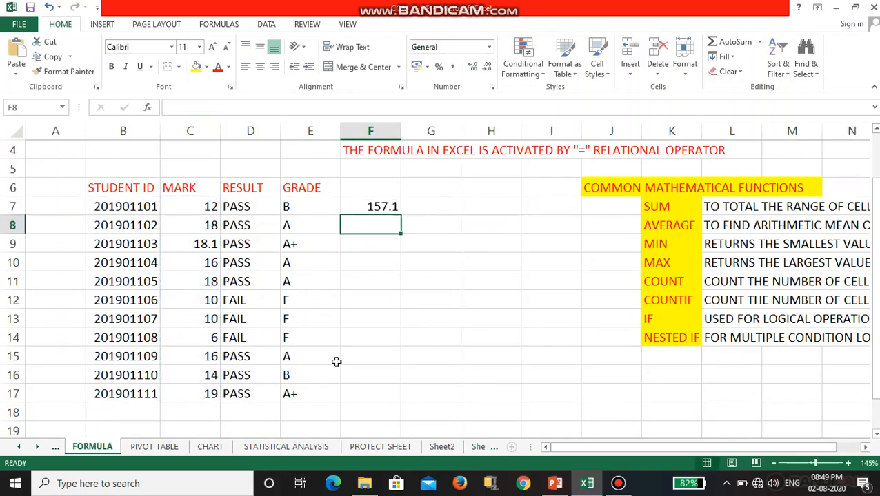
Step: Inspect the SUM formula in cell F7, highlighting its C7:C17 range, and leave the formula as entered
left_click(370, 207)
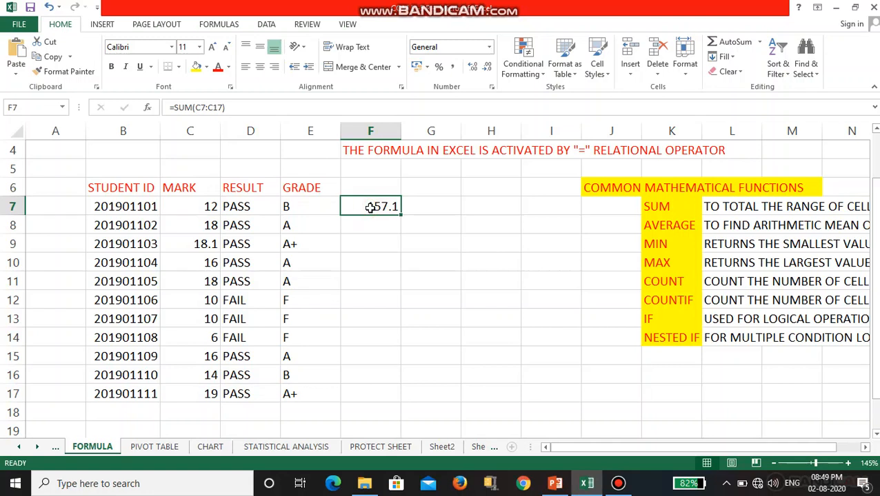
double_click(379, 207)
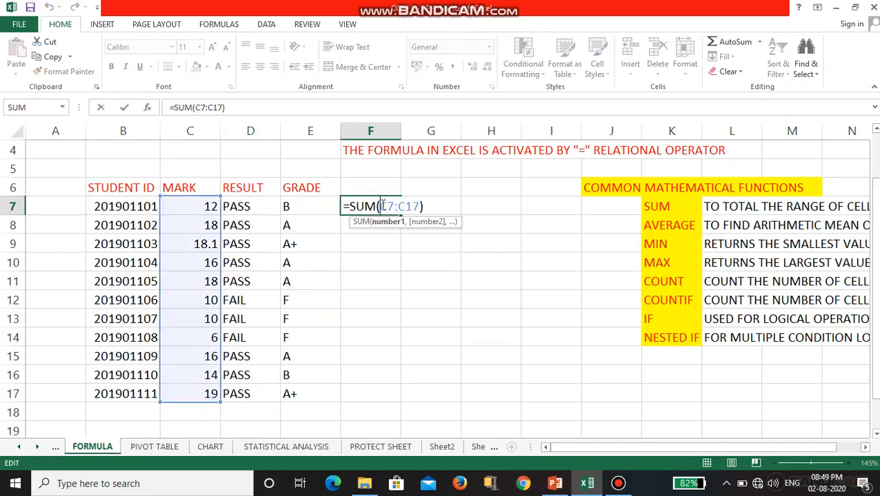
left_click_drag(378, 207, 415, 206)
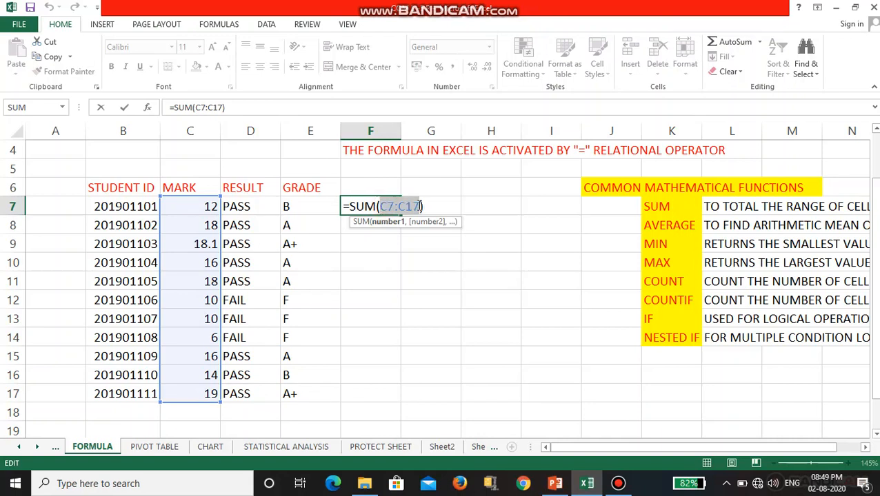
left_click(397, 207)
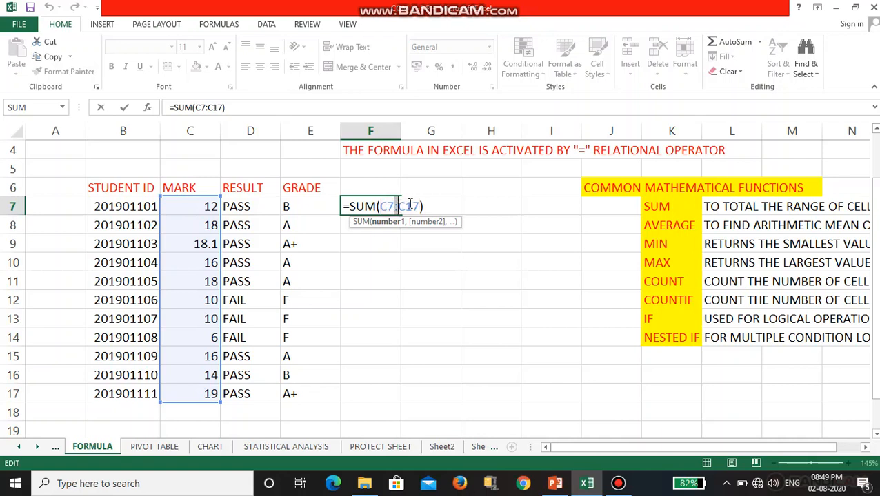
key("Return")
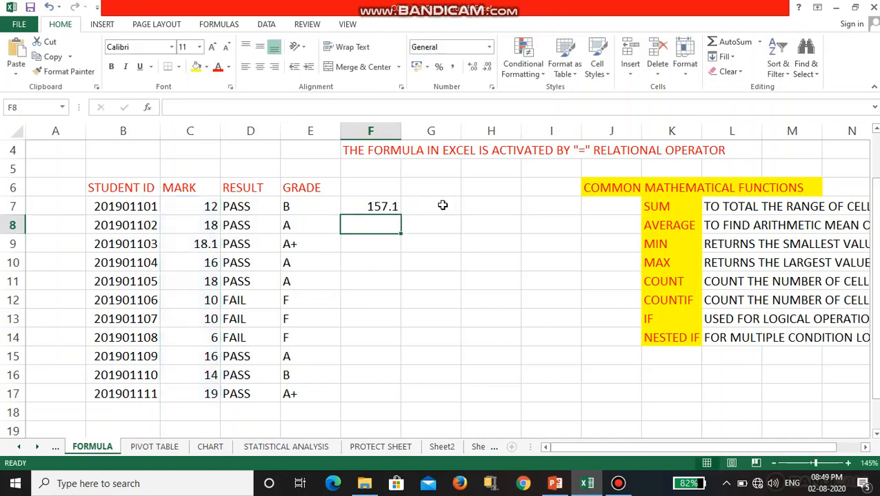
Step: Highlight "Average, Maximum" in the exercise on PowerPoint's MS-EXCEL – WORK OUT slide and return to the Excel workbook
left_click(554, 485)
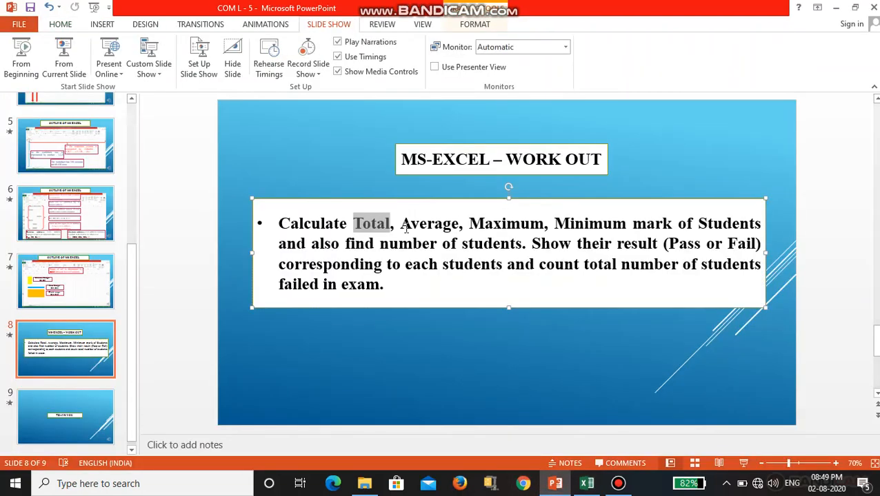
left_click_drag(401, 224, 544, 225)
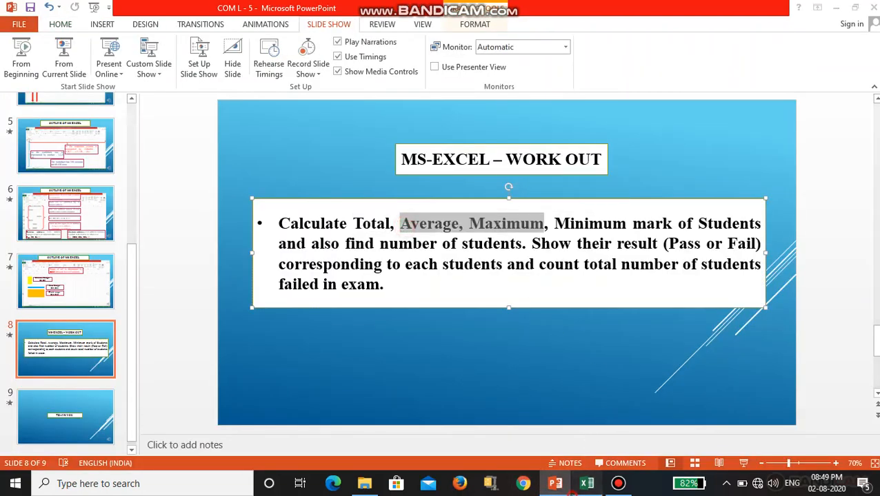
left_click(586, 483)
Step: Calculate the students' average mark in cell F8 with the formula =AVERAGE(C7:C17)
type("=")
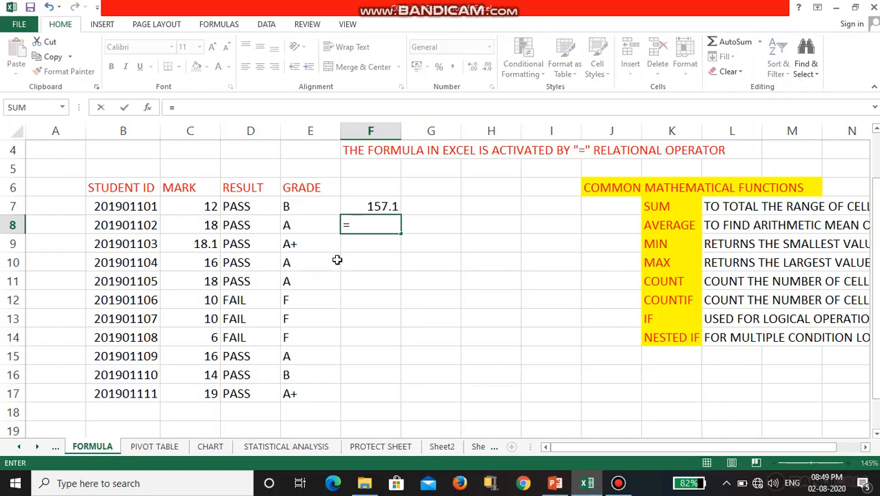
type("AVER")
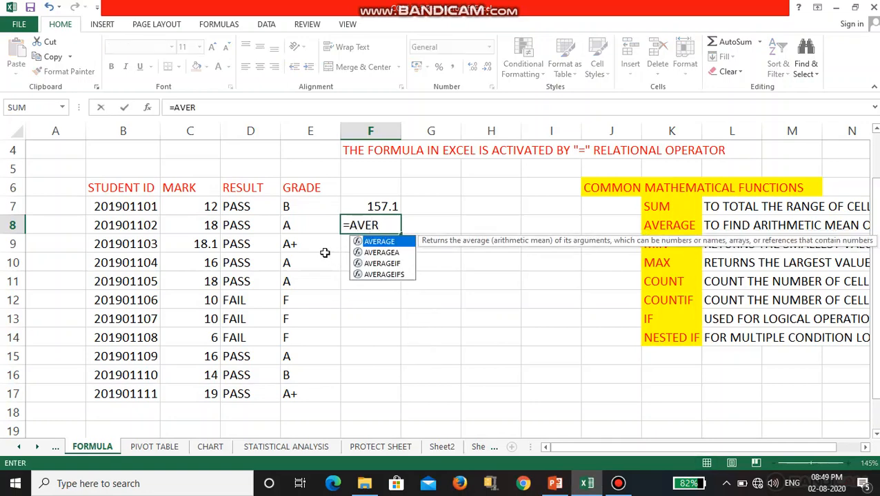
type("AGE(")
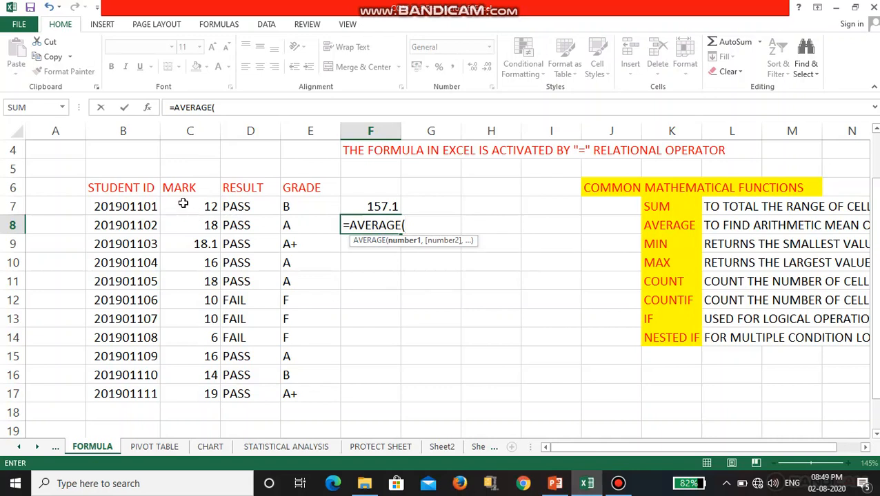
left_click_drag(183, 202, 198, 389)
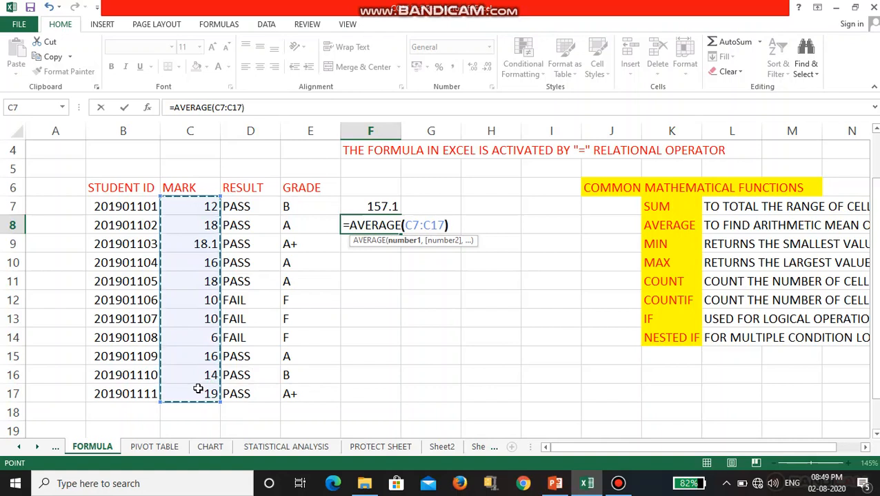
key("Return")
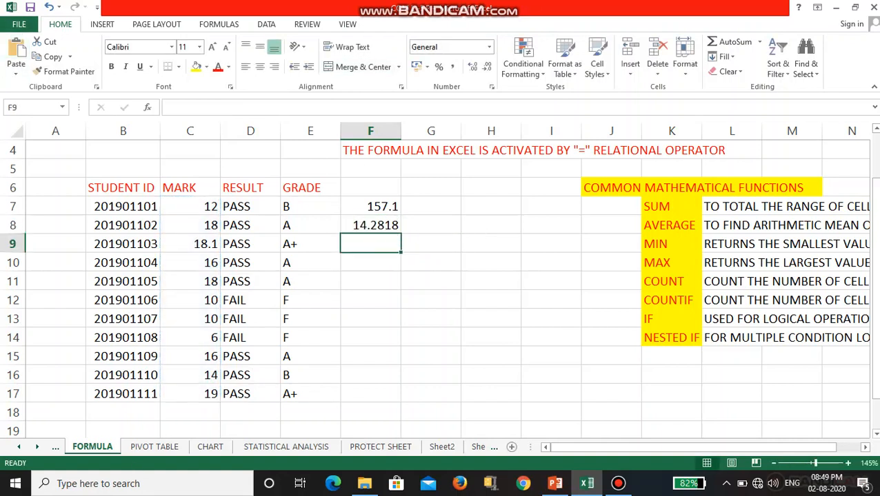
Step: Format the total and average in cells F7:F8 with a yellow fill and red font
left_click_drag(378, 206, 379, 227)
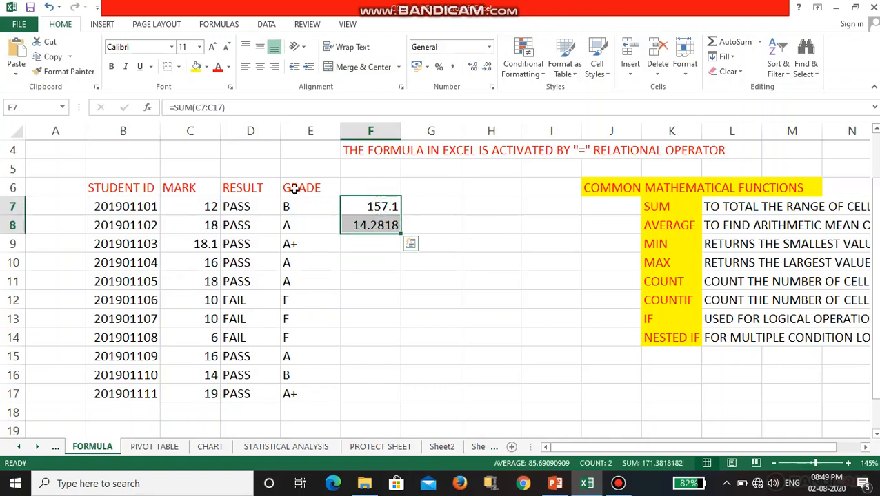
left_click(196, 66)
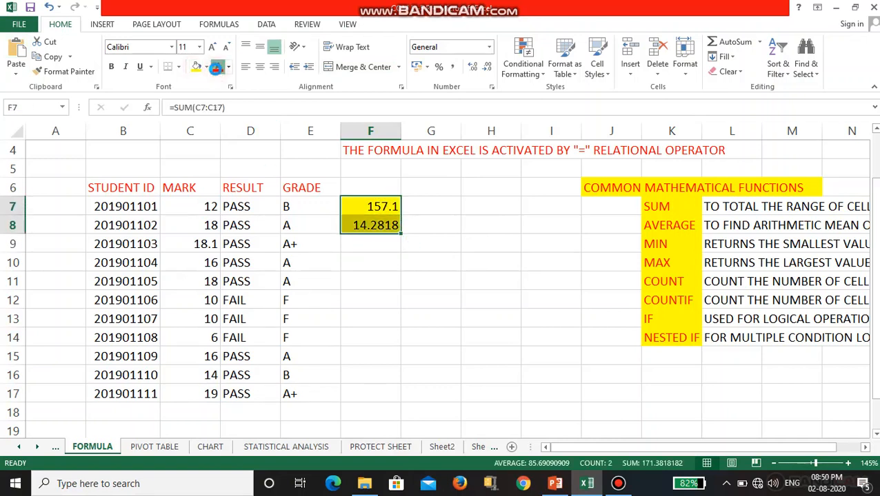
left_click(216, 67)
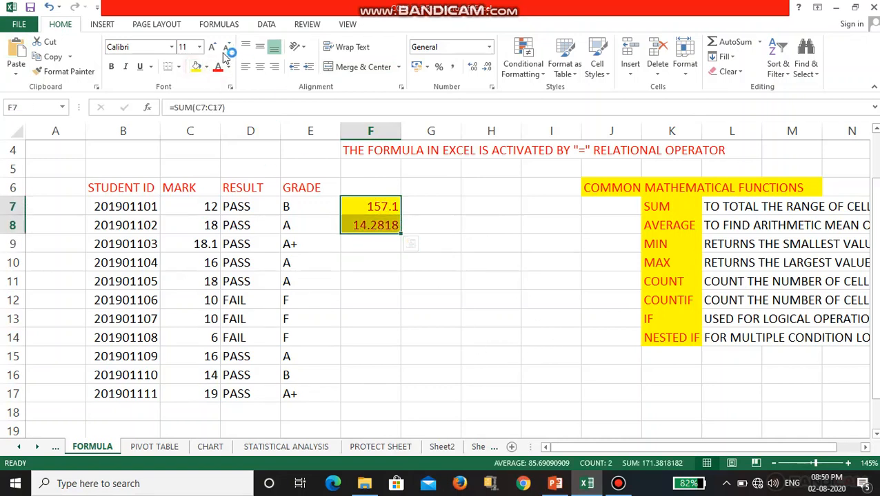
left_click(468, 316)
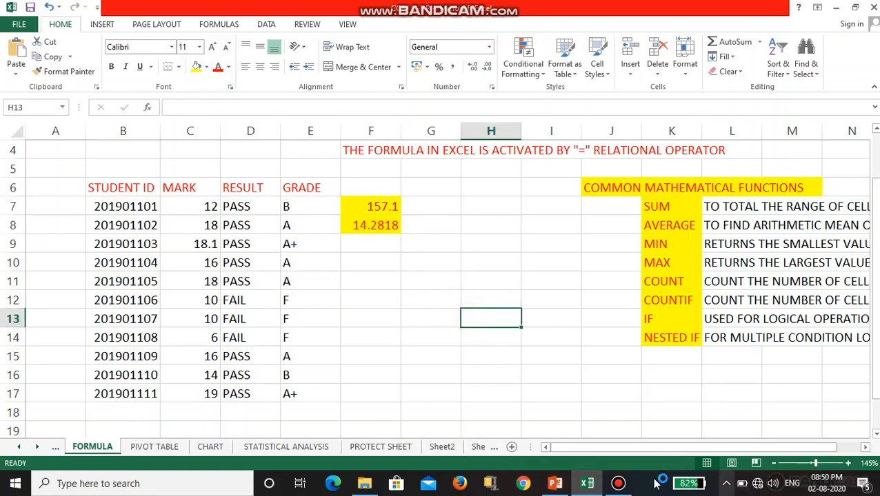
Step: Highlight only "Maximum" in the exercise text on the PowerPoint slide and switch back to the Excel workbook
left_click(574, 487)
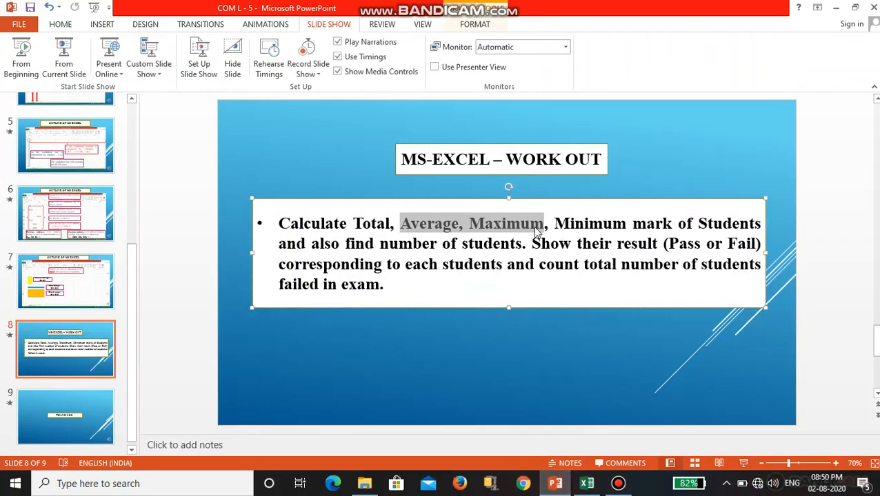
left_click(469, 224)
left_click_drag(469, 224, 549, 222)
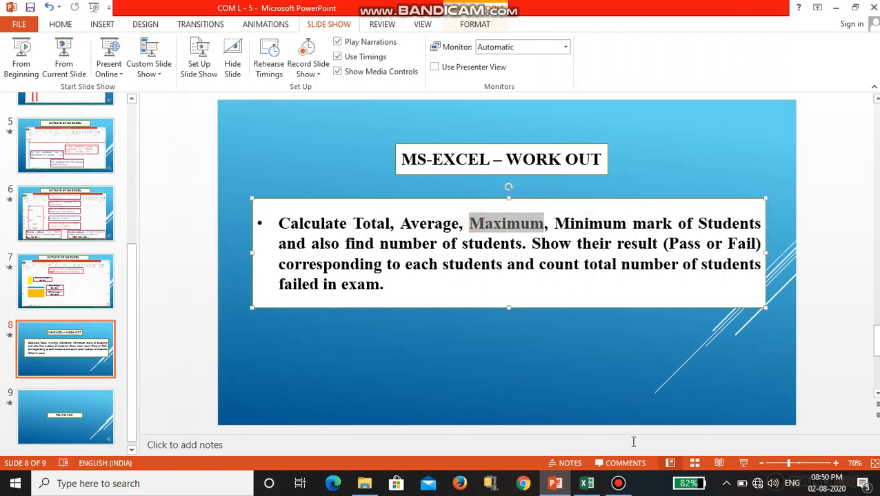
left_click(586, 483)
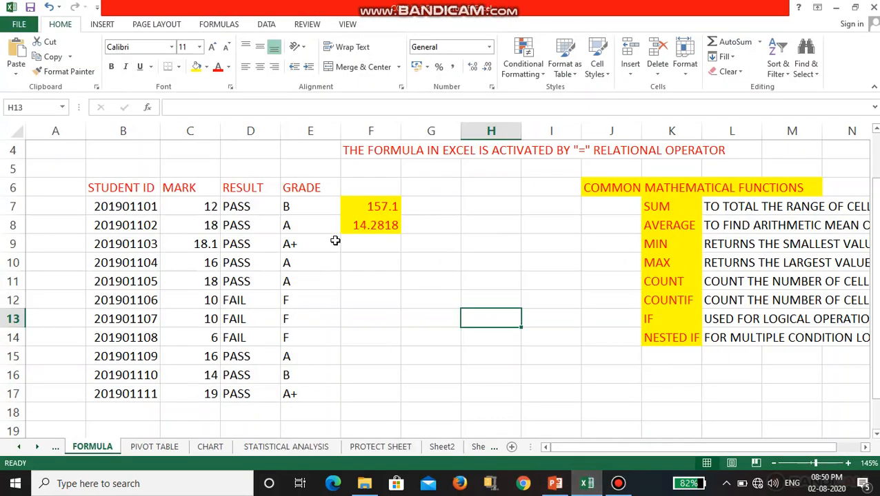
Step: Find the highest student mark in cell F9 with the formula =MAX(C7:C17)
left_click(387, 245)
type("=")
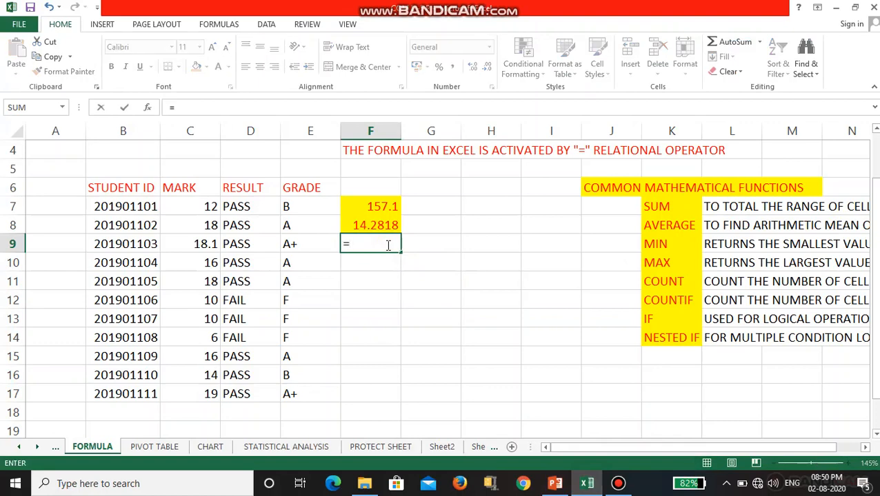
type("MAX")
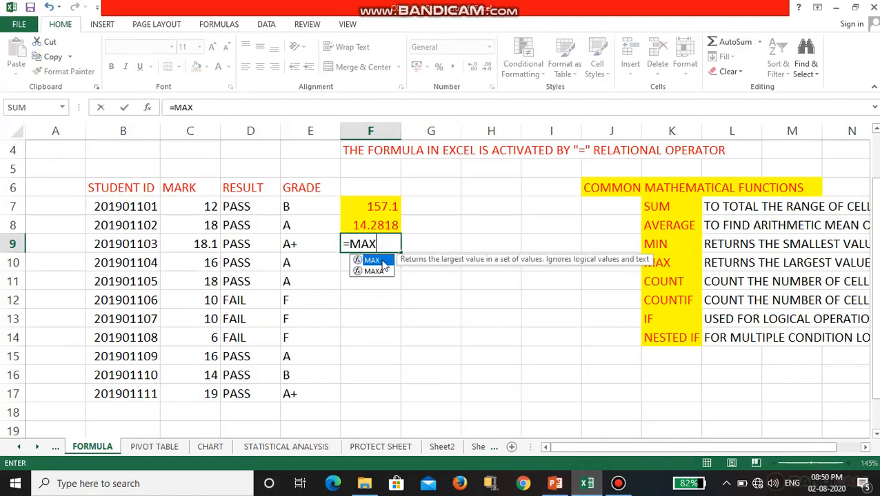
double_click(376, 261)
left_click_drag(207, 206, 206, 393)
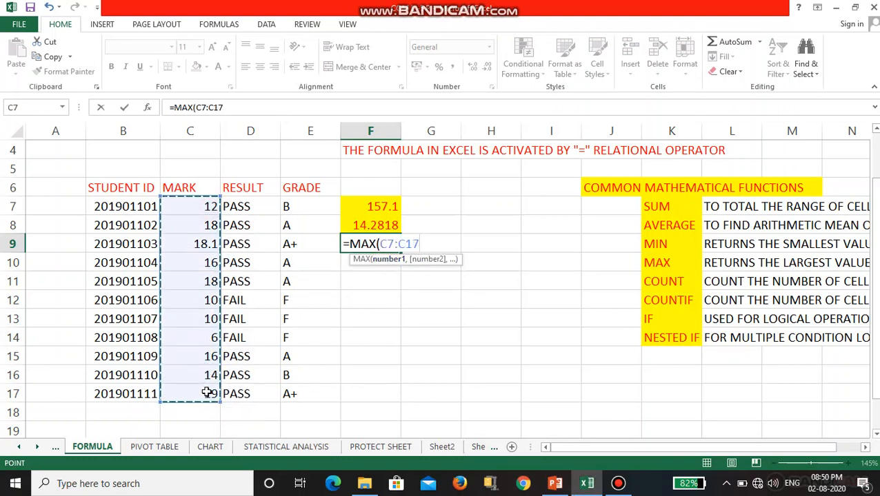
key("Return")
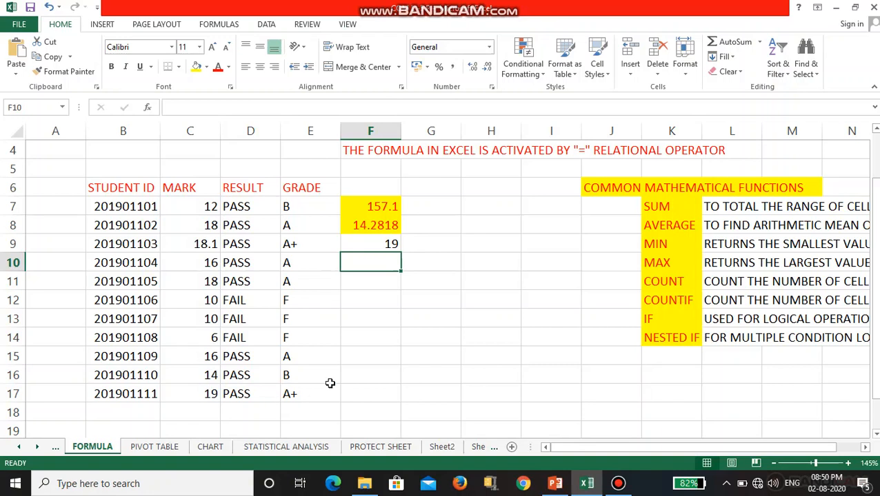
Step: Format the maximum mark in cell F9 with a yellow fill and red font, and review the marks in column C
left_click(370, 247)
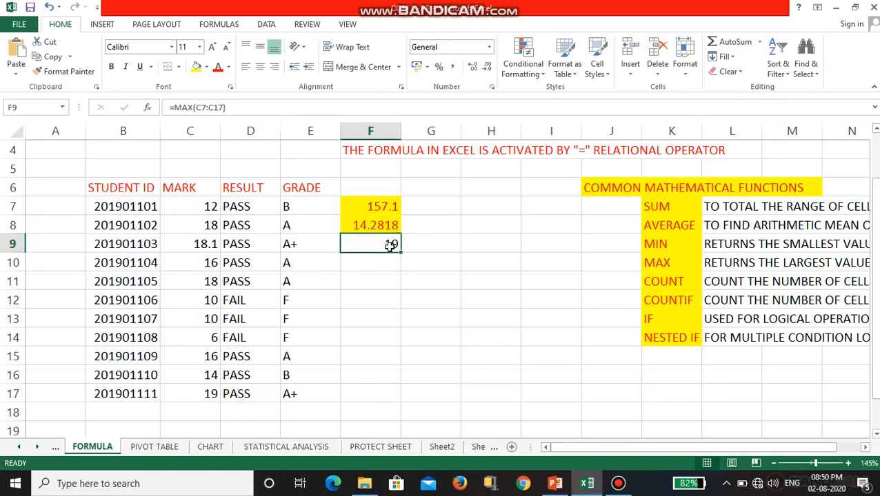
left_click(196, 67)
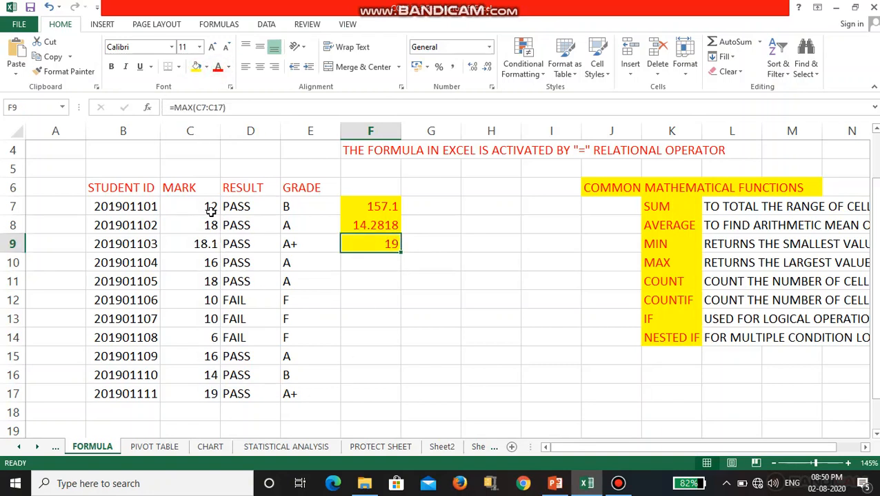
left_click_drag(210, 207, 205, 395)
left_click_drag(196, 228, 197, 227)
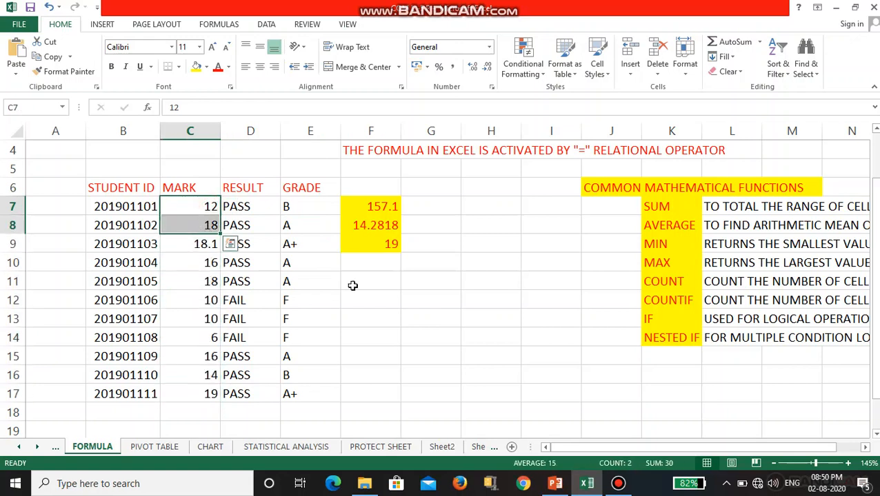
Step: Find the lowest student mark in cell F10 with the formula =MIN(C7:C17)
left_click(386, 265)
type("=")
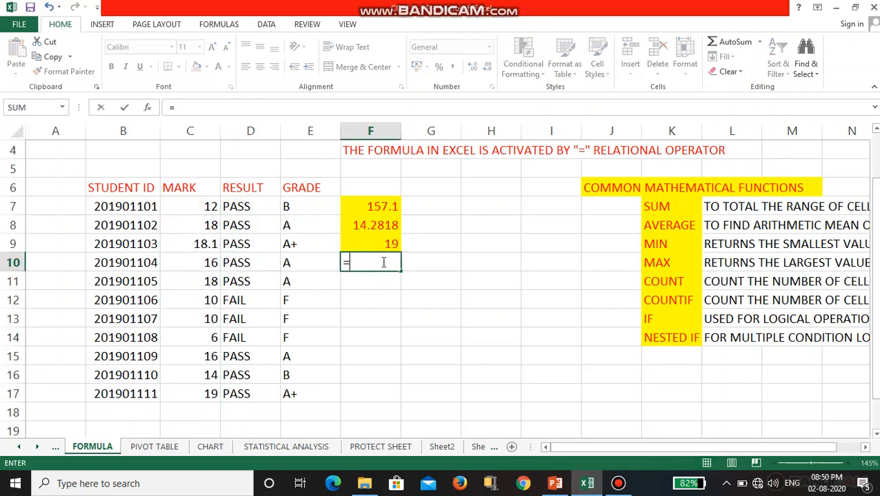
type("MIN")
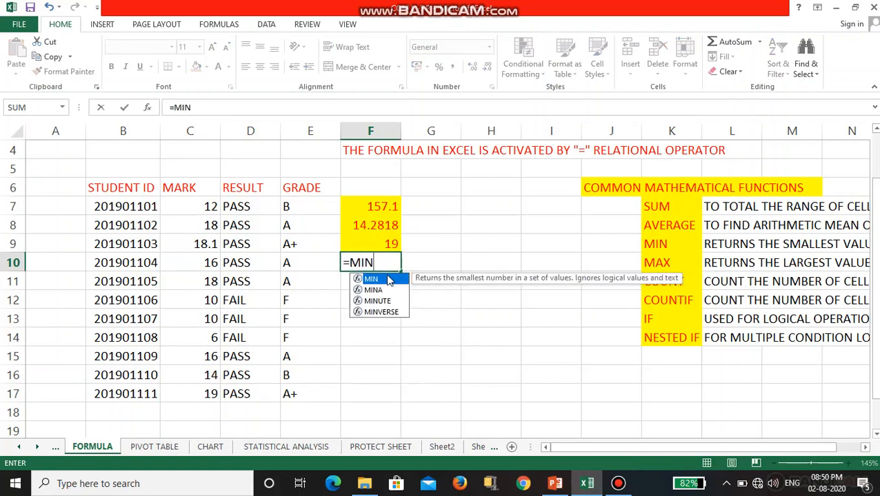
double_click(372, 279)
left_click_drag(197, 201, 194, 399)
key("Return")
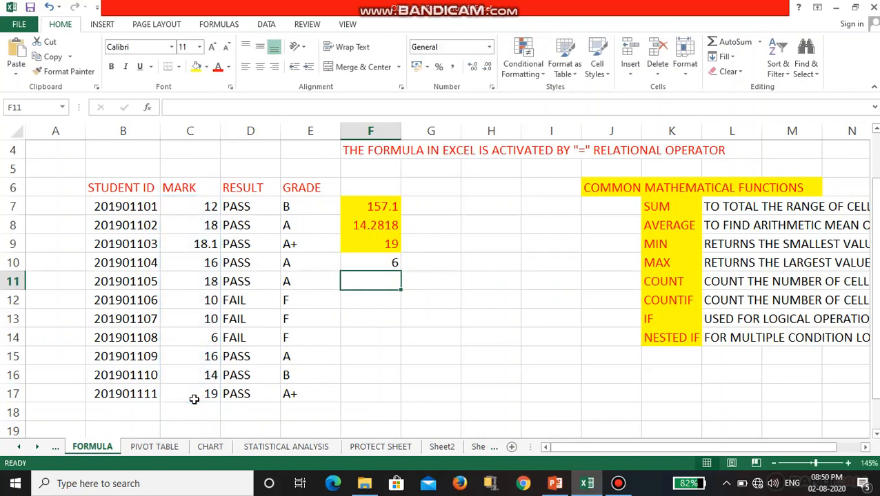
Step: Format the minimum mark in cell F10 with a yellow fill and red font
left_click(370, 261)
left_click(196, 66)
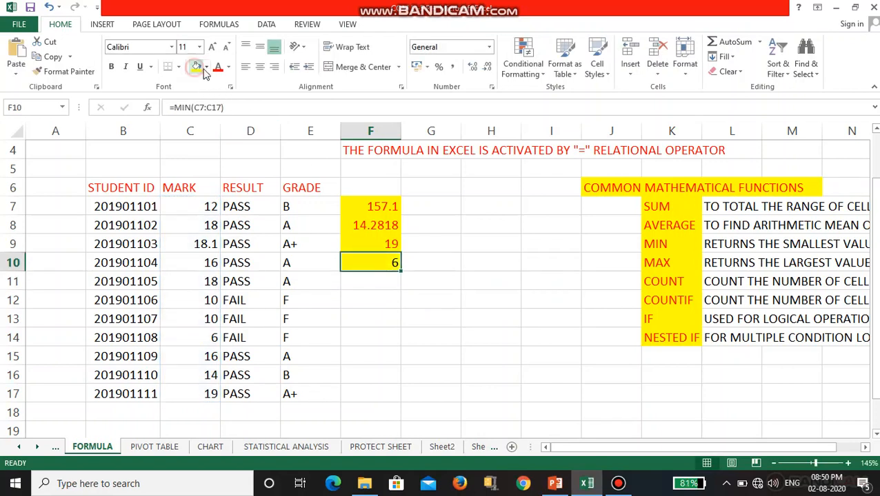
left_click(516, 377)
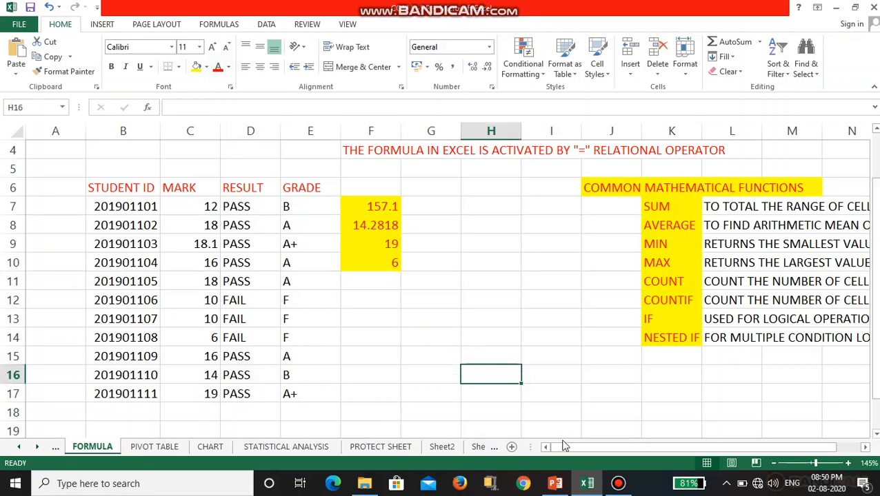
Step: Highlight "find number of students" in the exercise on the PowerPoint slide and return to the Excel workbook
left_click(555, 483)
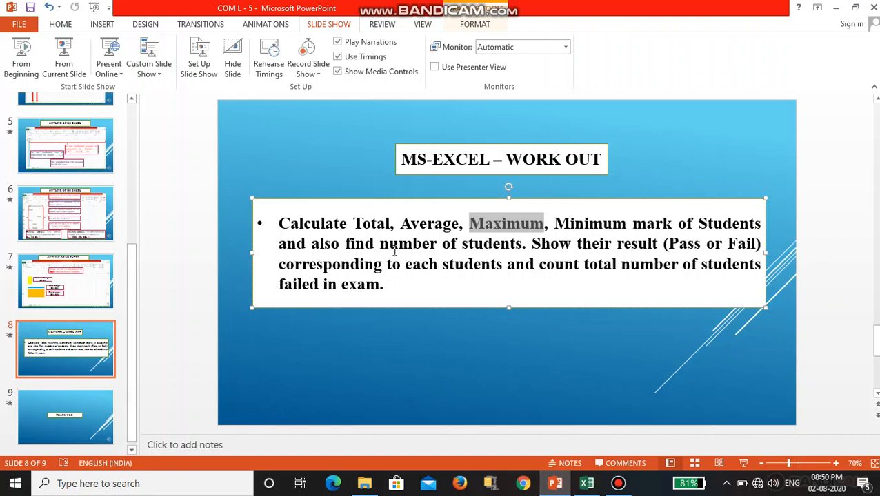
left_click_drag(345, 243, 513, 240)
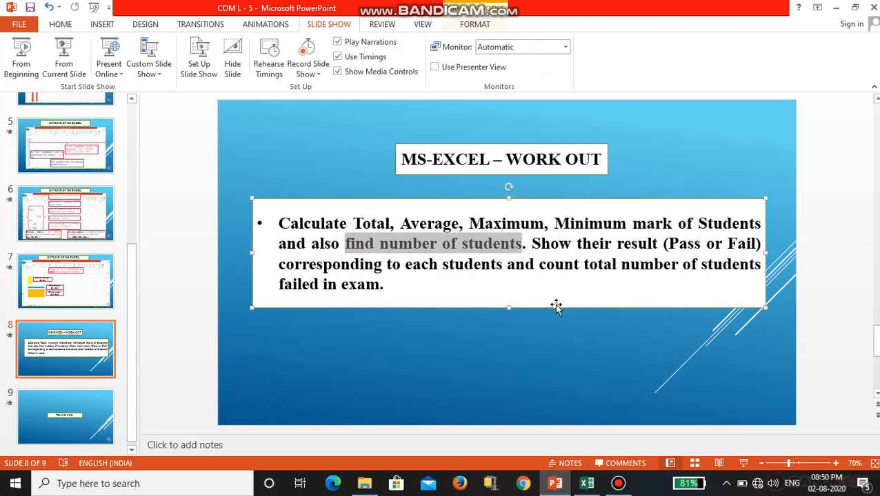
left_click(586, 483)
Step: Count the students in cell F11 with the formula =COUNT(C7:C17)
left_click(368, 288)
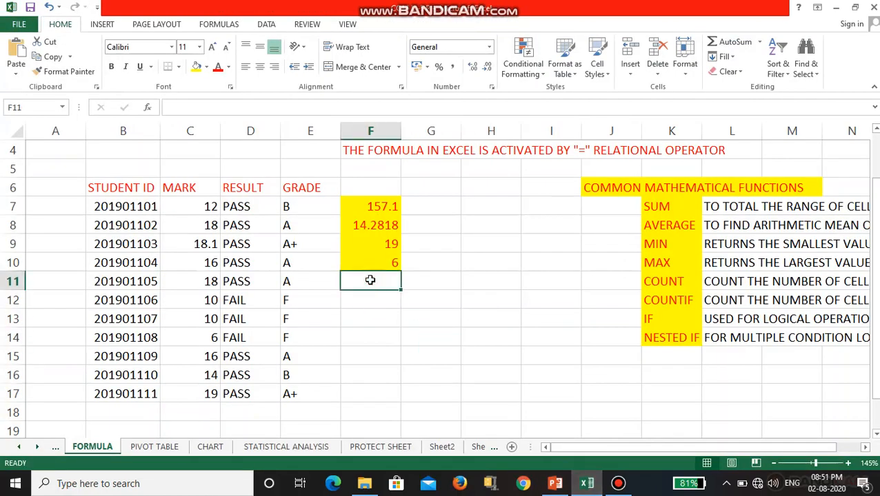
type("=COUN")
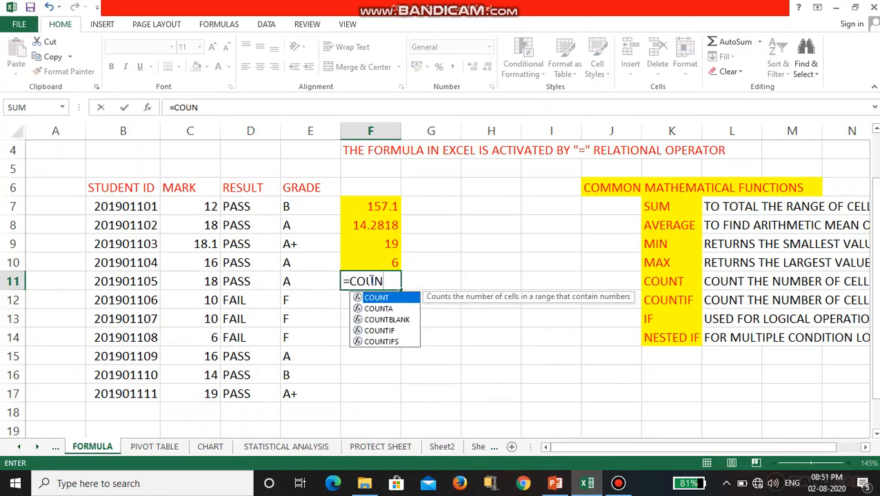
double_click(387, 301)
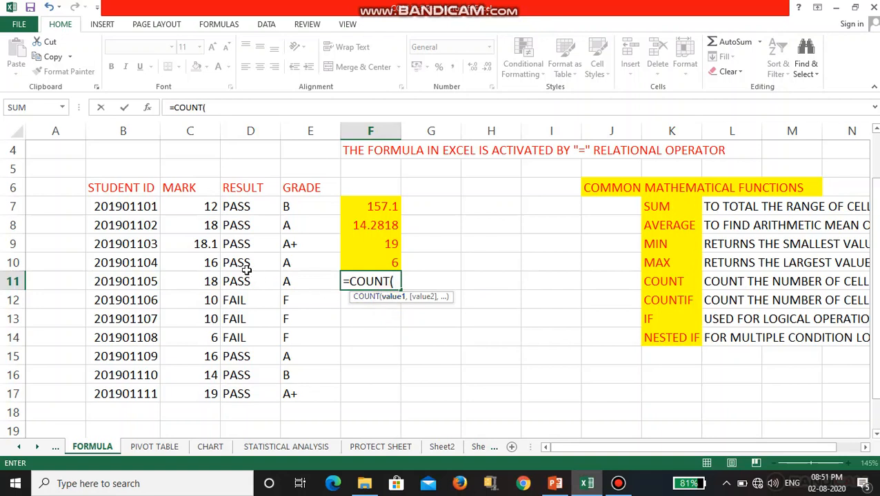
left_click_drag(210, 206, 202, 391)
key("Return")
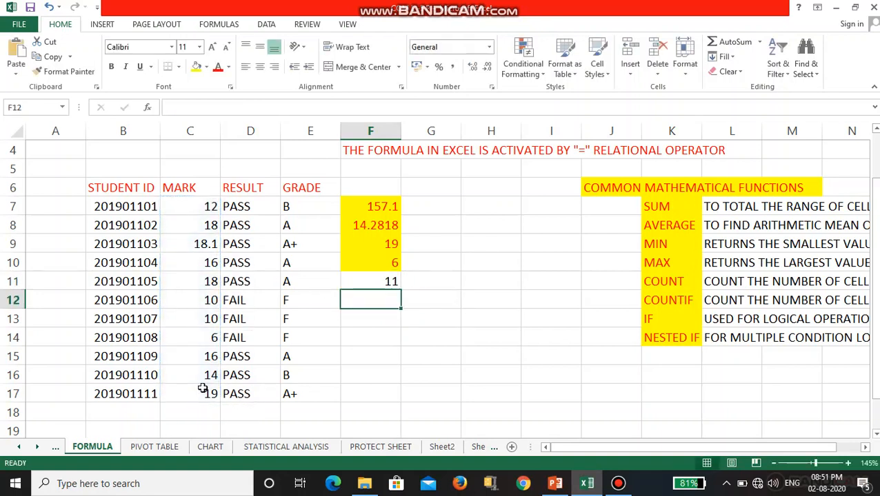
Step: Format the student count in cell F11 with a yellow fill and red font, and select F11:G11
left_click(363, 281)
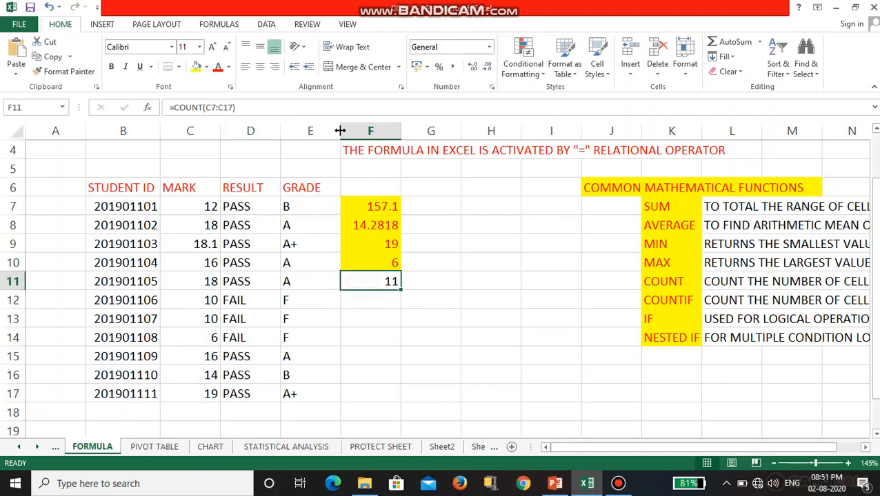
left_click(197, 67)
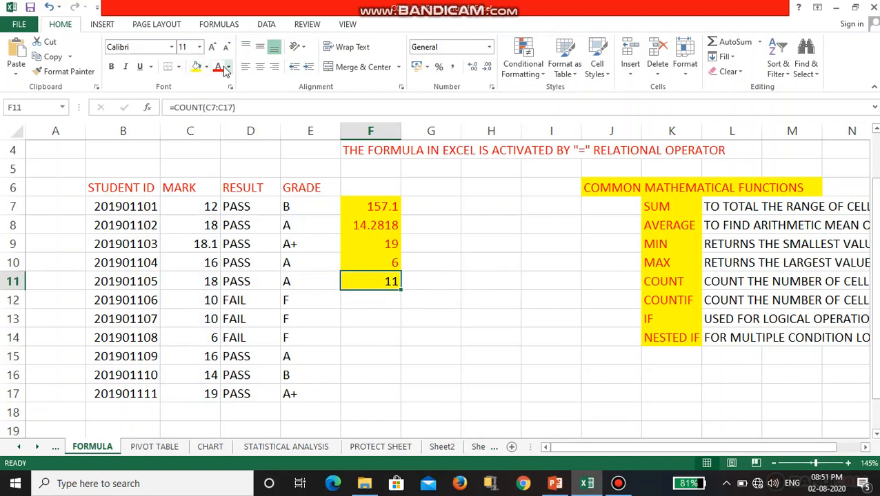
left_click(422, 278)
left_click_drag(369, 281, 414, 284)
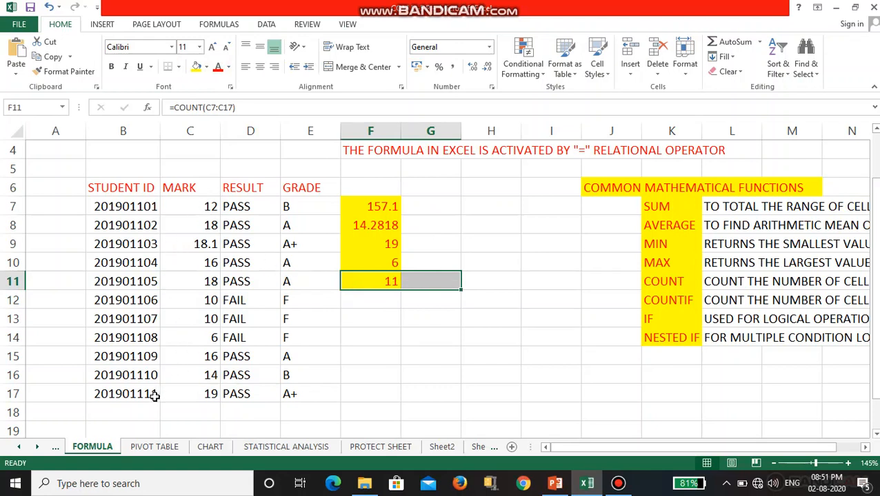
Step: Highlight "Show their result (Pass or Fail) corresponding to each students" in the exercise on the PowerPoint slide and return to the Excel workbook
left_click(355, 301)
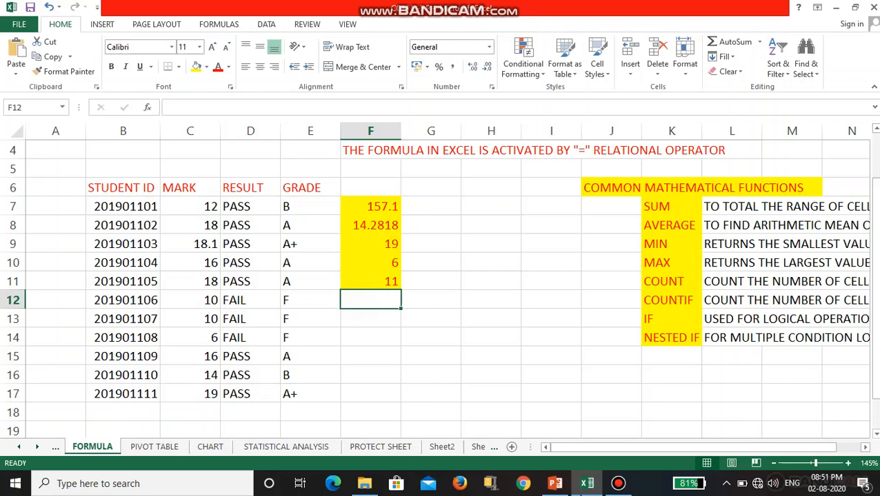
left_click(556, 484)
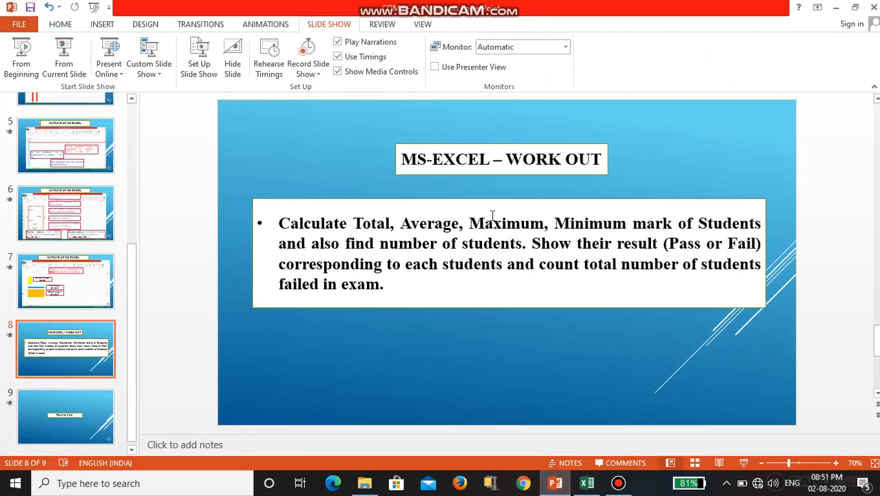
left_click(533, 243)
left_click_drag(533, 242, 502, 266)
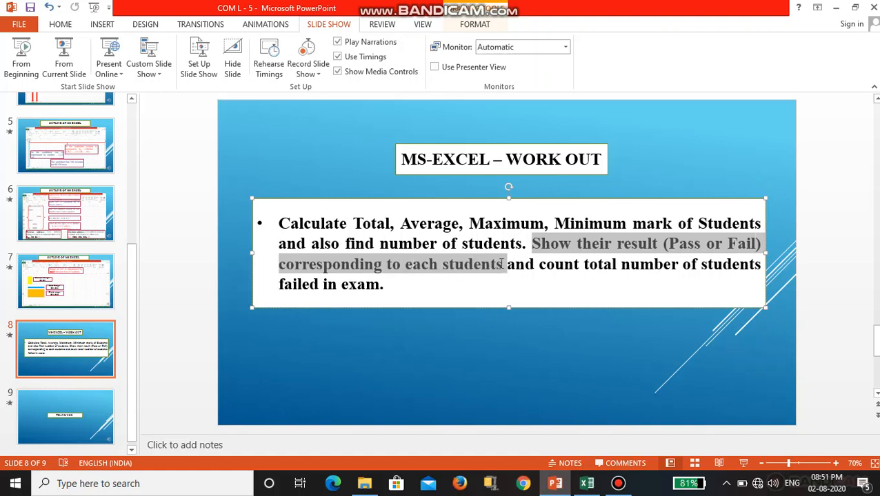
left_click_drag(501, 264, 498, 264)
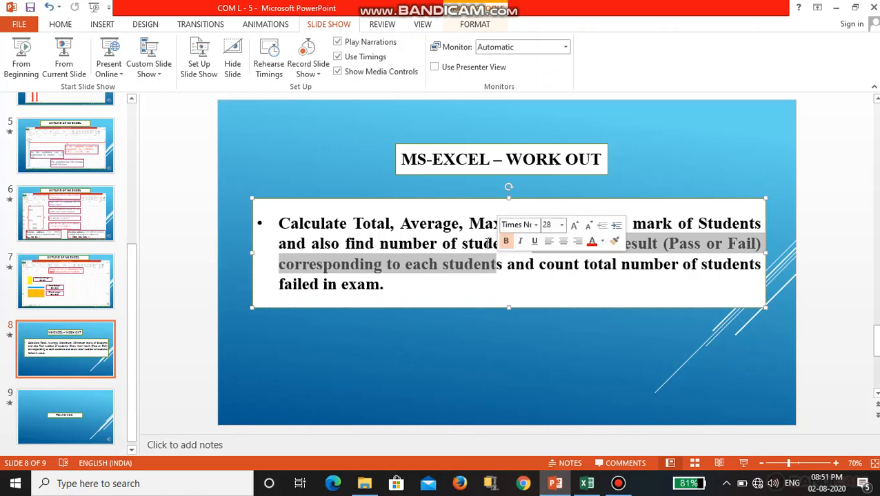
left_click(473, 243)
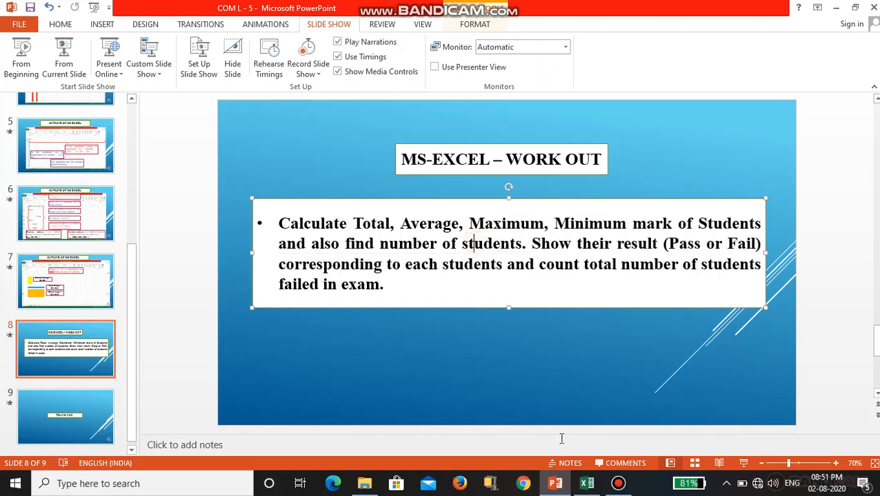
left_click(587, 483)
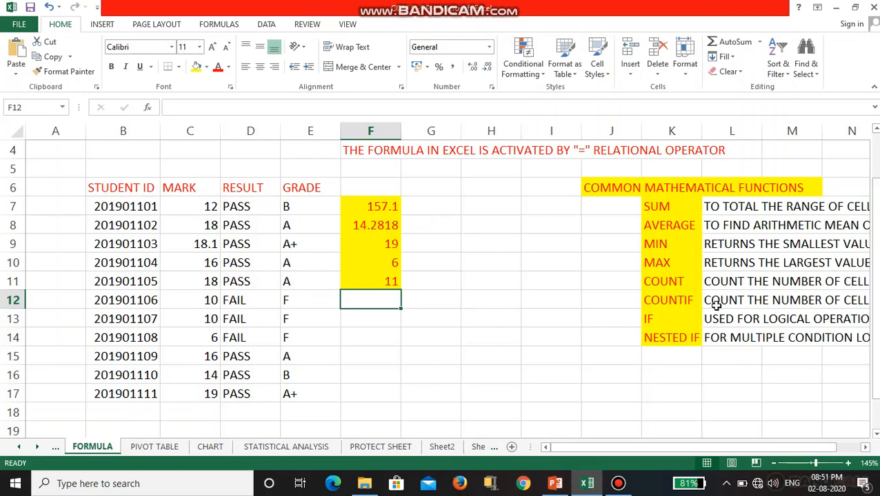
Step: Locate and select the IF entry in cell K13 of the common mathematical functions list
left_click_drag(570, 447, 583, 447)
left_click_drag(585, 322, 618, 320)
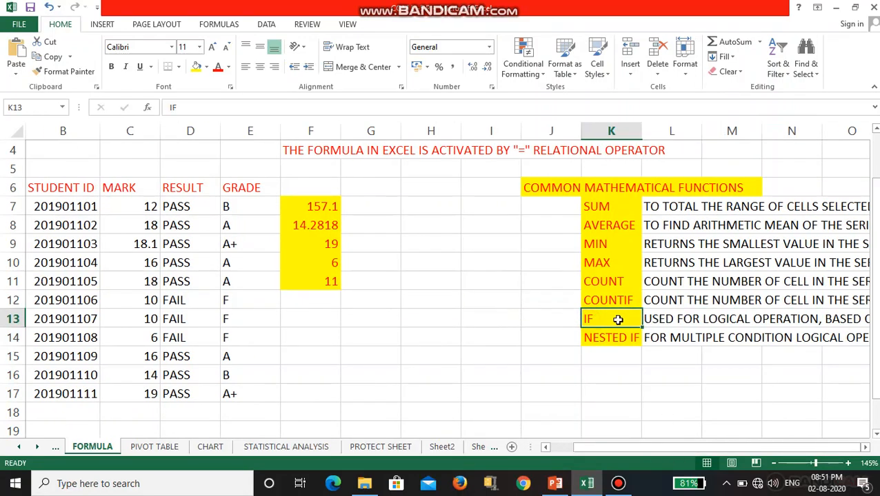
left_click_drag(619, 448, 575, 430)
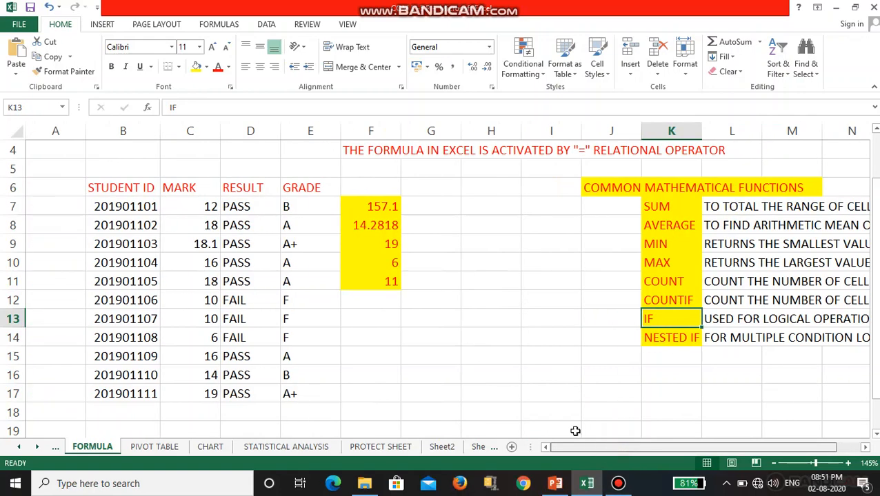
Step: Begin an IF formula in cell G7 with the logical test C7>=10
left_click(426, 205)
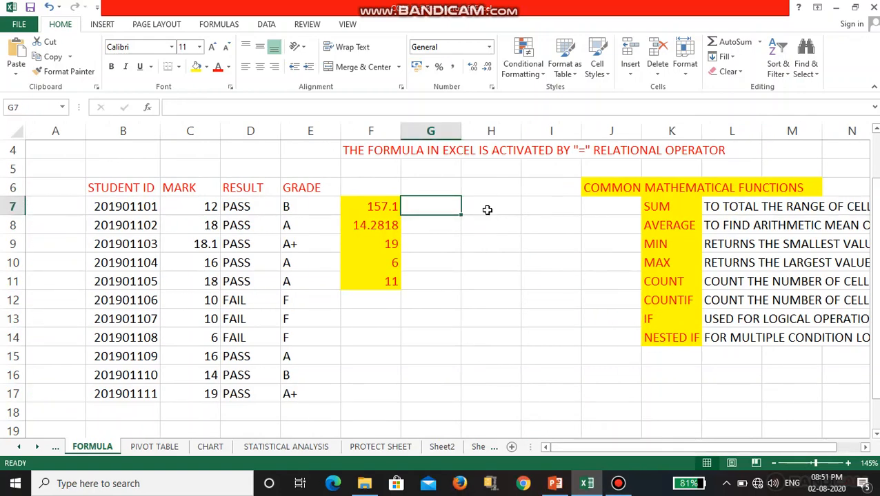
type("=IF")
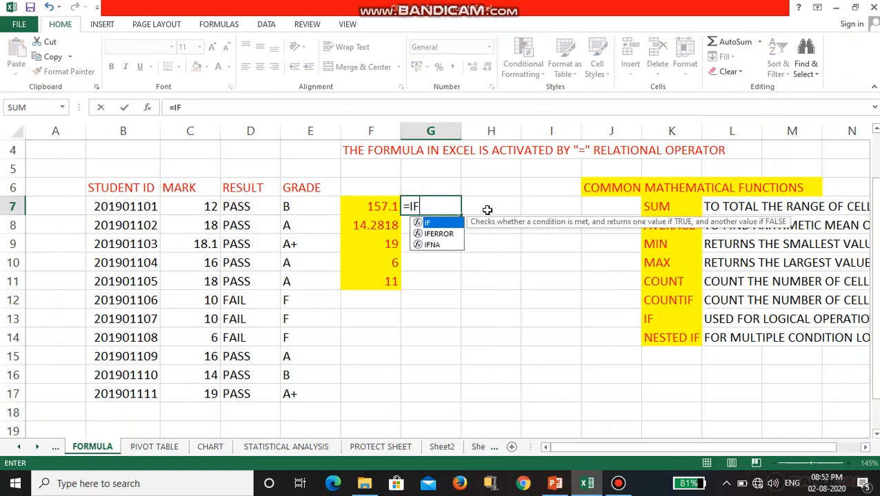
double_click(450, 223)
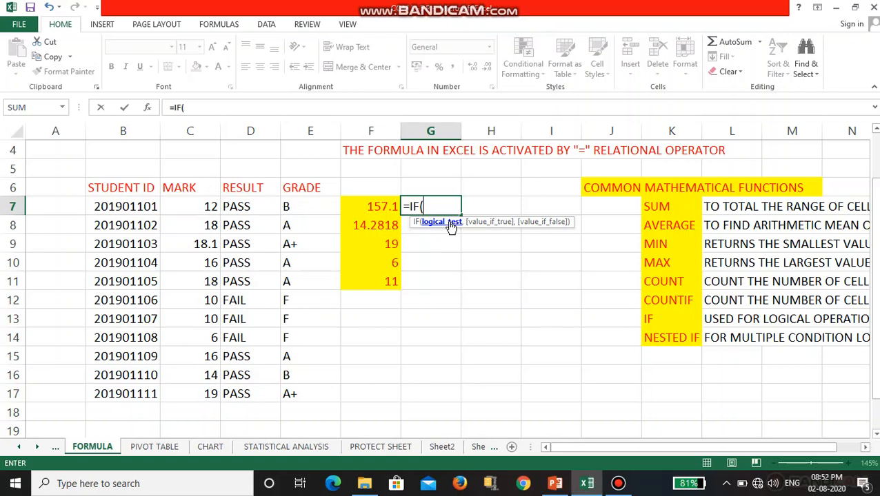
left_click(196, 206)
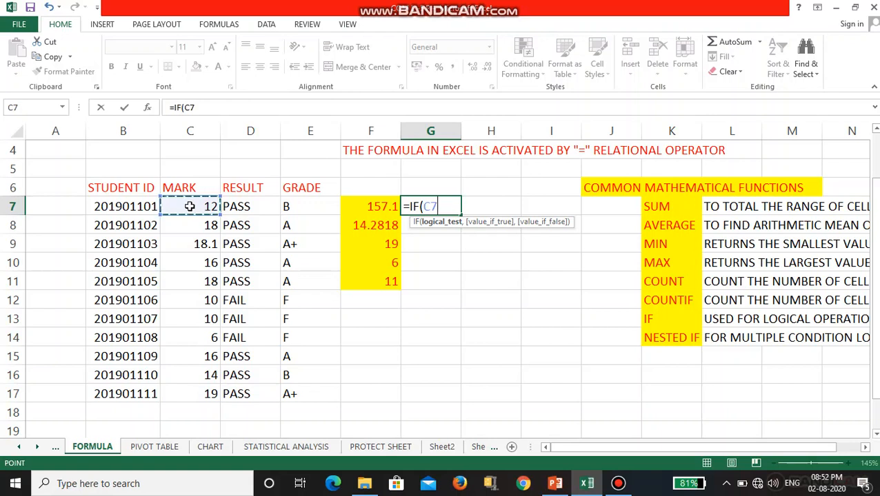
type(">")
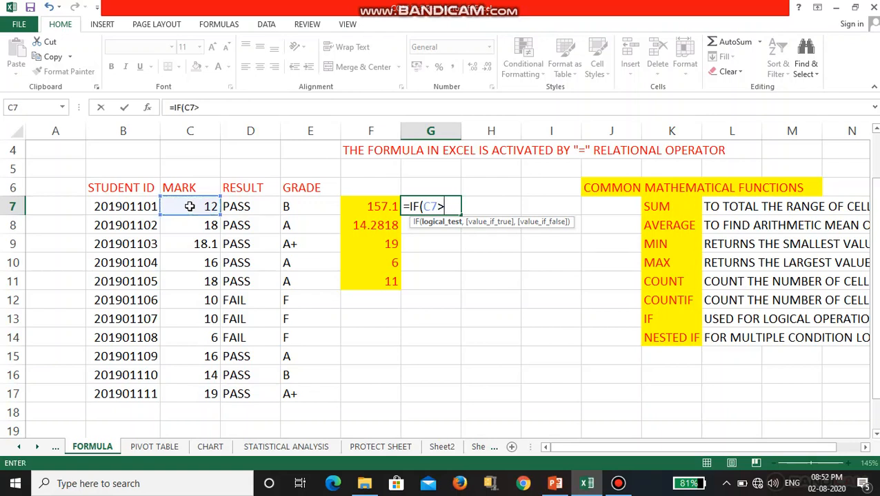
type("=10,\"")
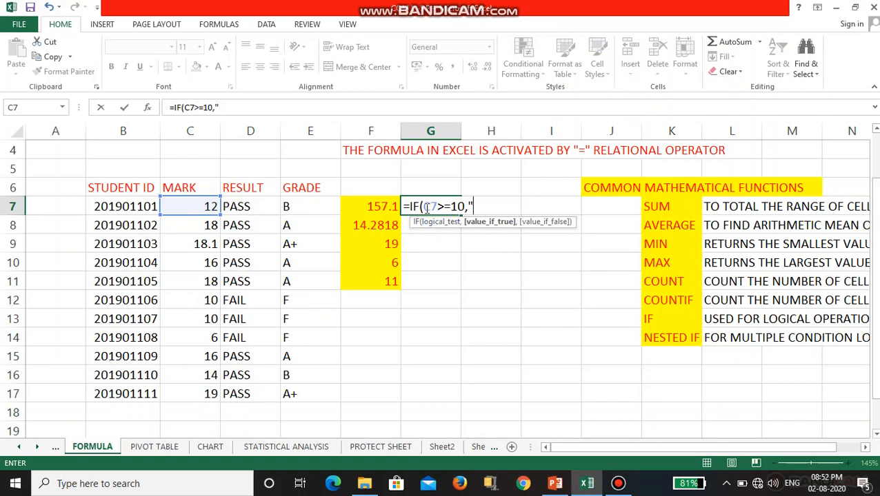
Step: Highlight the parts of the G7 formula's test and enter "PASS" as its value if true
left_click_drag(422, 207, 436, 207)
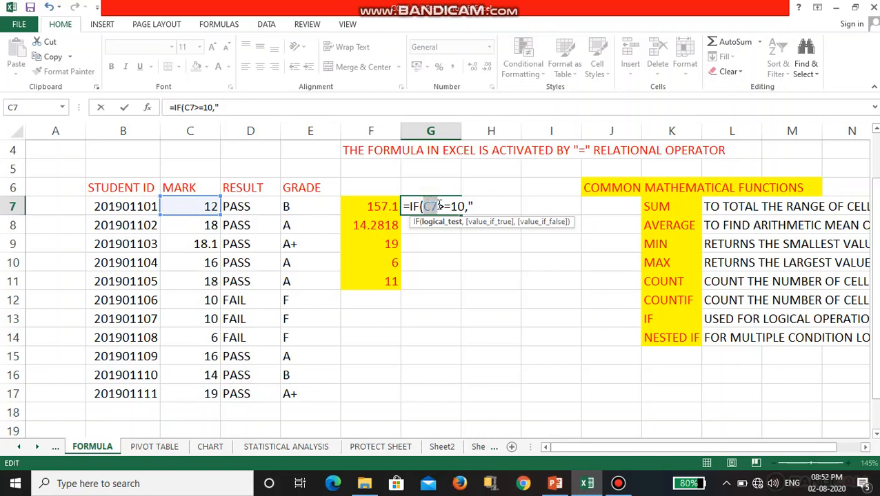
left_click_drag(437, 208, 459, 208)
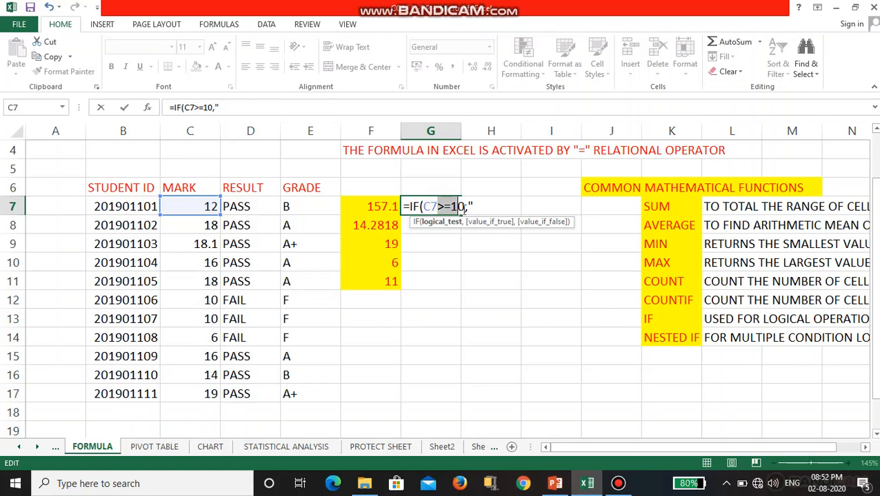
left_click(475, 207)
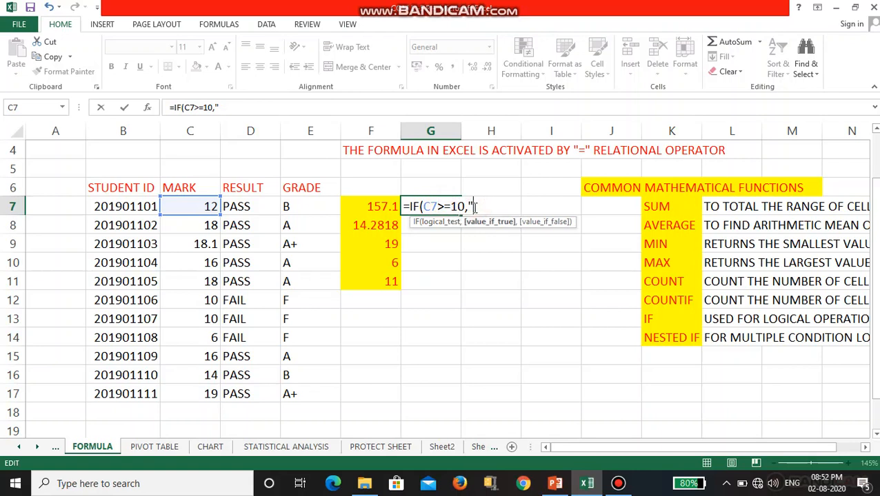
type("PASS")
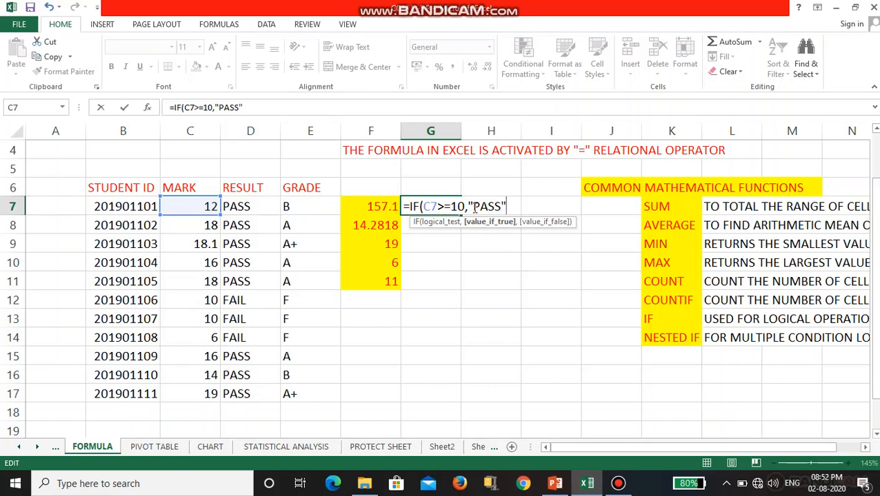
left_click_drag(472, 211, 504, 211)
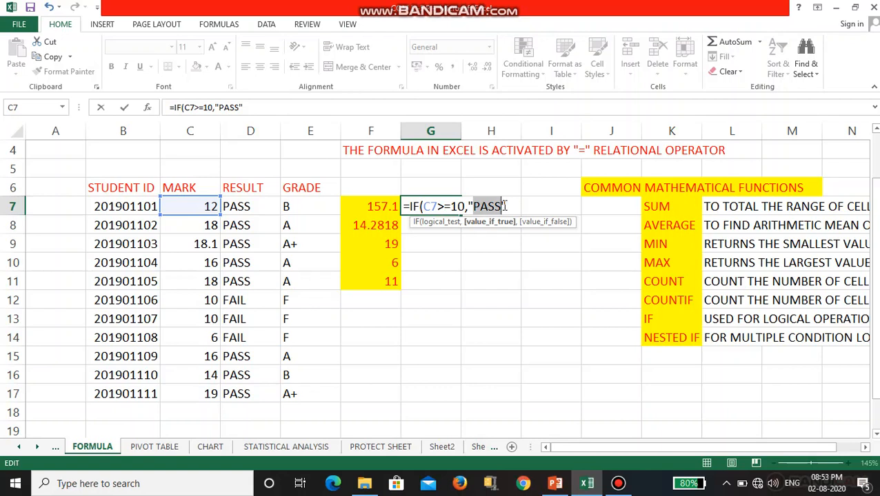
left_click(471, 206)
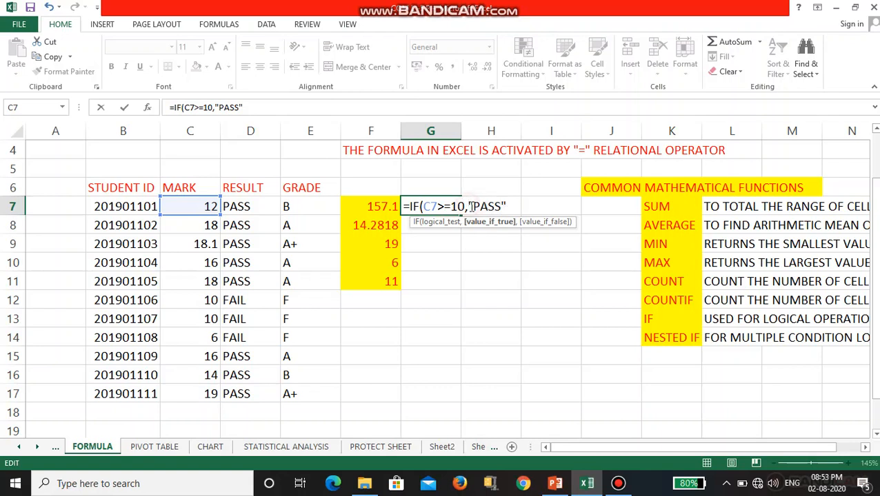
left_click(506, 207)
type(",")
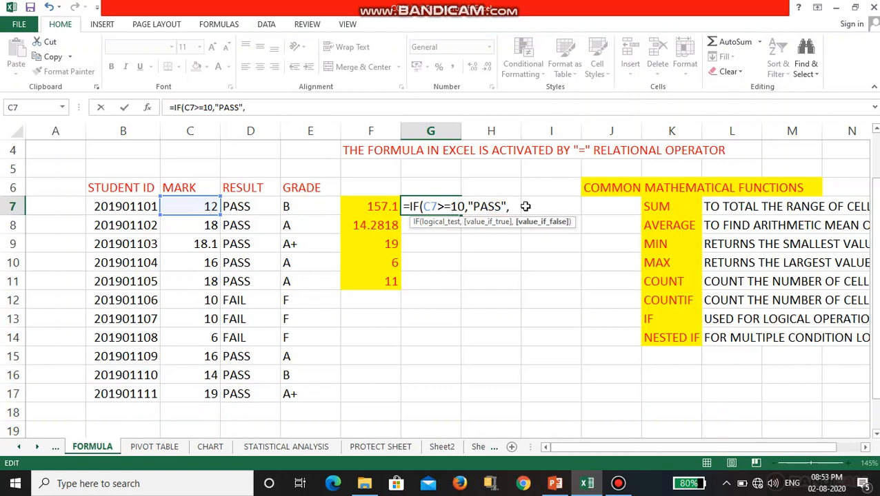
Step: Add "FAIL" as the value if false and complete the formula =IF(C7>=10,"PASS","FAIL") in cell G7
left_click_drag(423, 207, 498, 208)
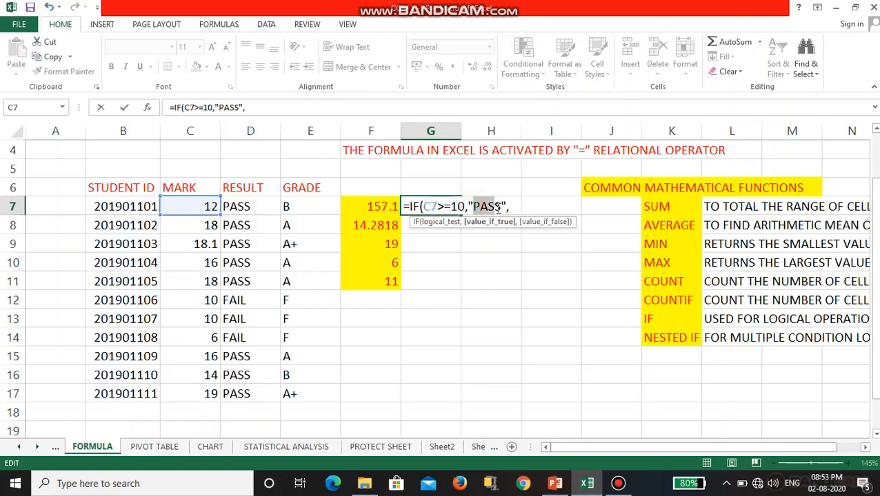
left_click(515, 207)
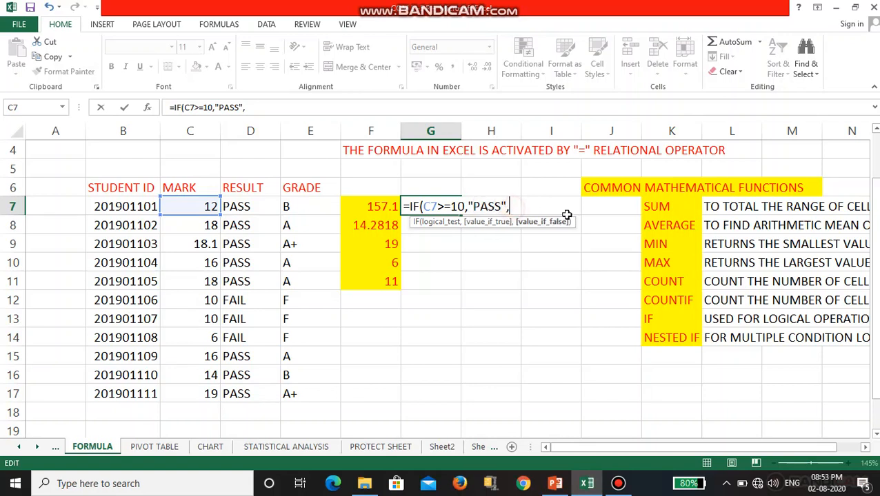
type("\"FAIL")
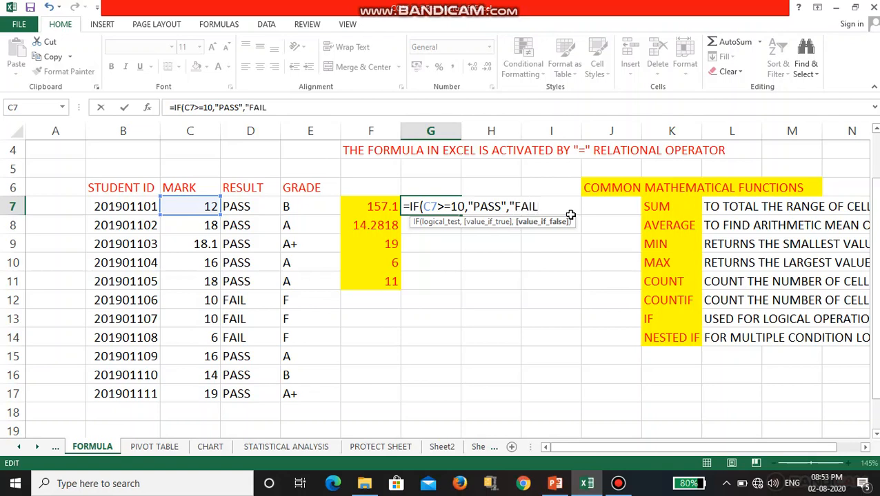
type("\")")
key("Return")
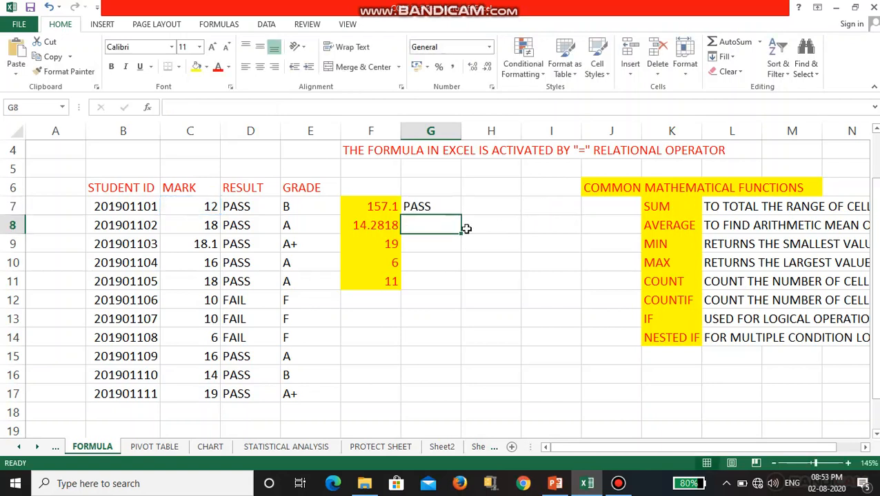
Step: Fill the pass/fail formula from cell G7 down through G17 for all students
left_click(197, 205)
left_click(427, 201)
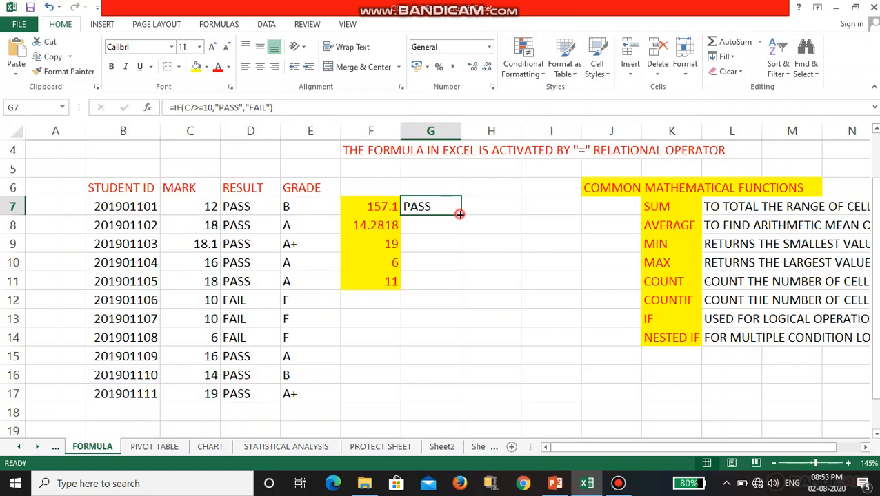
left_click_drag(460, 214, 450, 401)
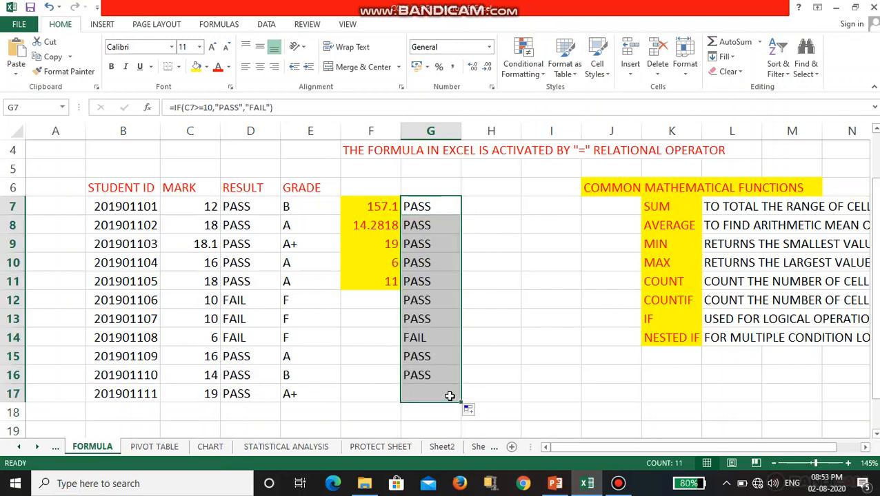
Step: Compare the marks in column C with the pass/fail results in column G, including the formula in G14
left_click(417, 338)
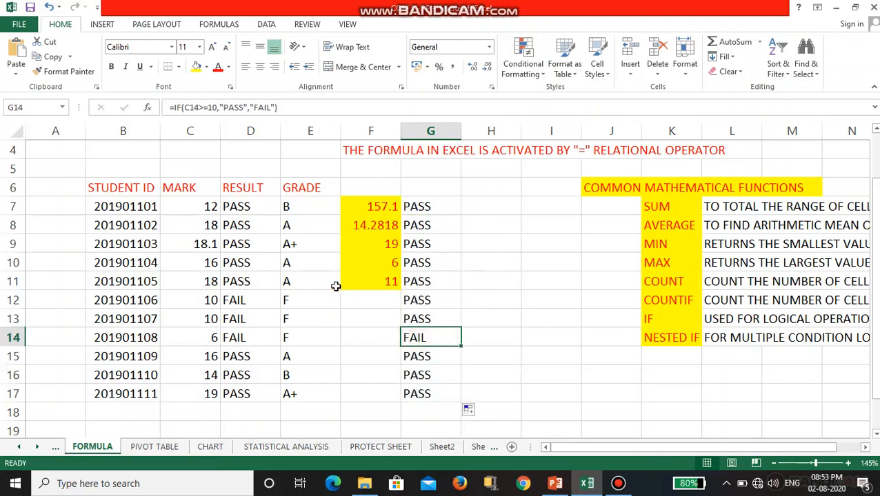
left_click(205, 339)
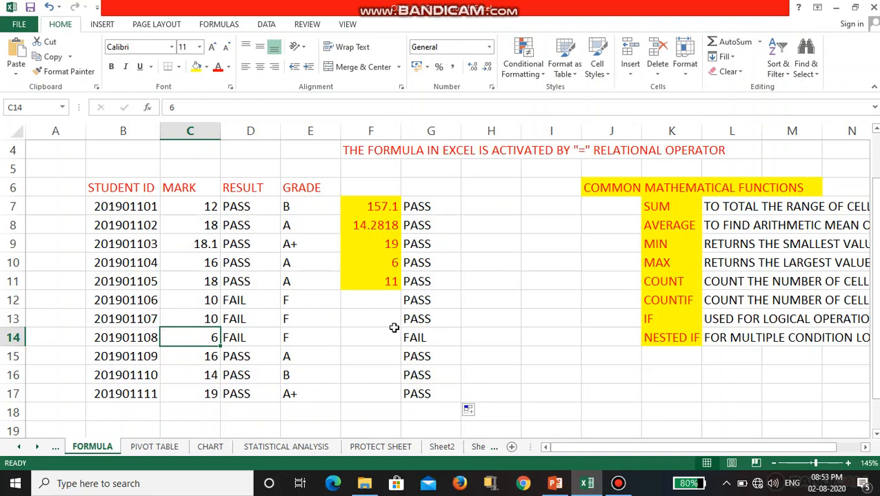
left_click(419, 338)
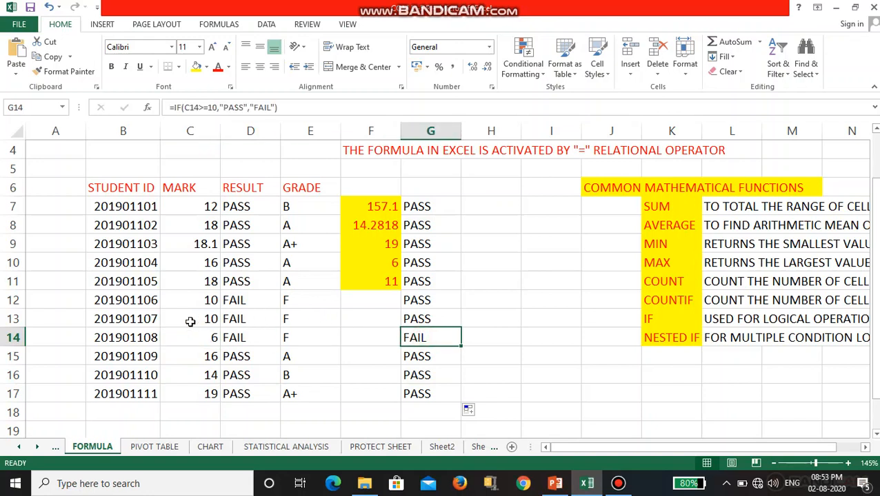
left_click(190, 320)
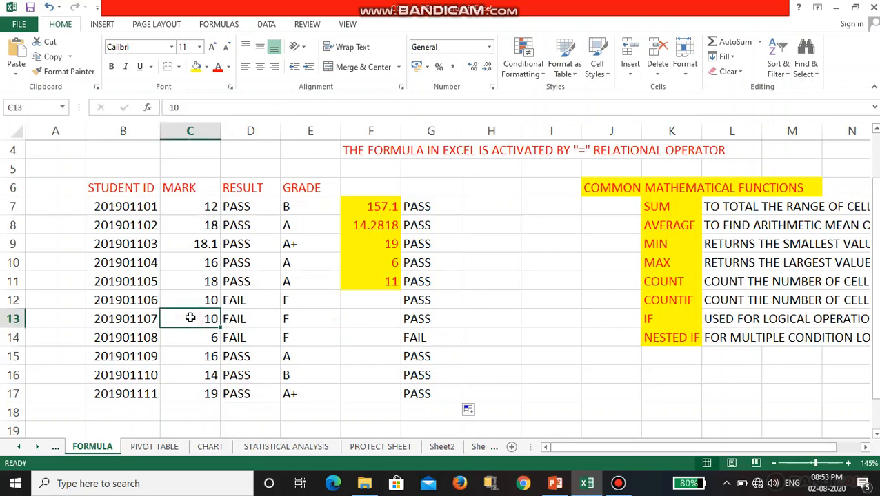
left_click(189, 211)
left_click_drag(190, 231, 197, 317)
left_click_drag(210, 357, 210, 393)
left_click_drag(428, 206, 429, 383)
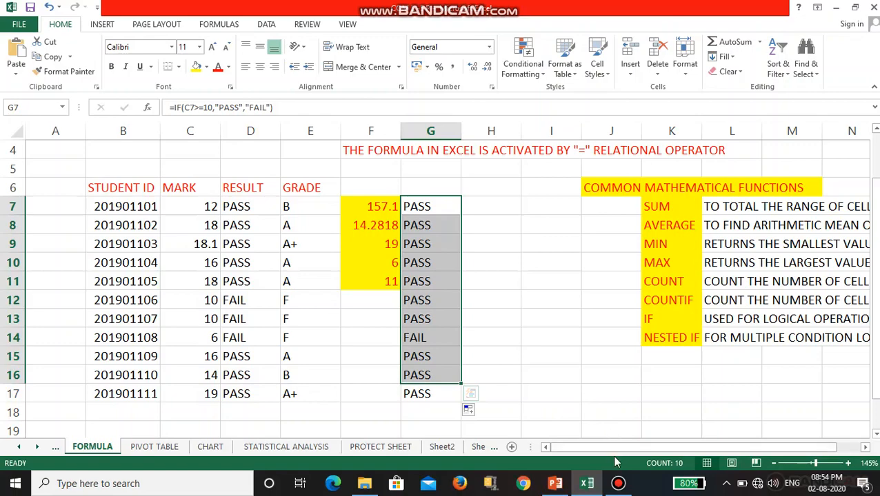
Step: Zoom the sheet out to 115% and examine the full descriptions of the common mathematical functions
left_click_drag(612, 447, 634, 447)
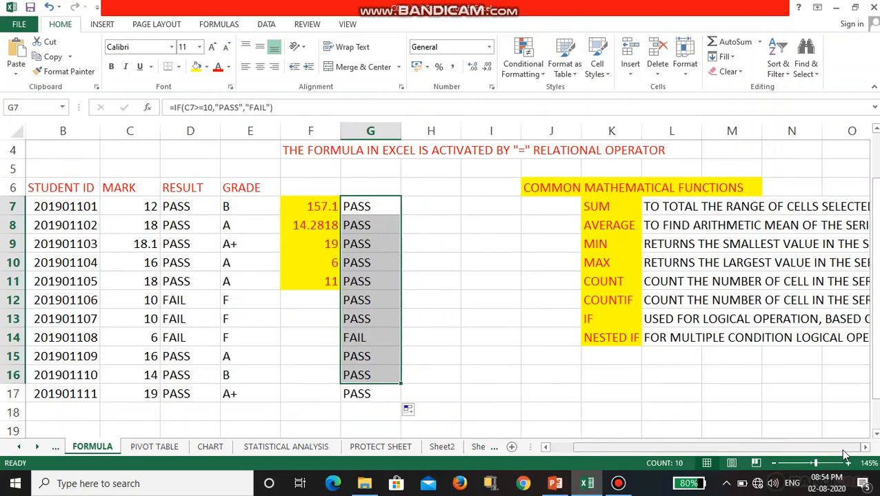
scroll(738, 402, "down", 1, "ctrl")
left_click_drag(738, 446, 832, 452)
scroll(730, 406, "down", 1, "ctrl")
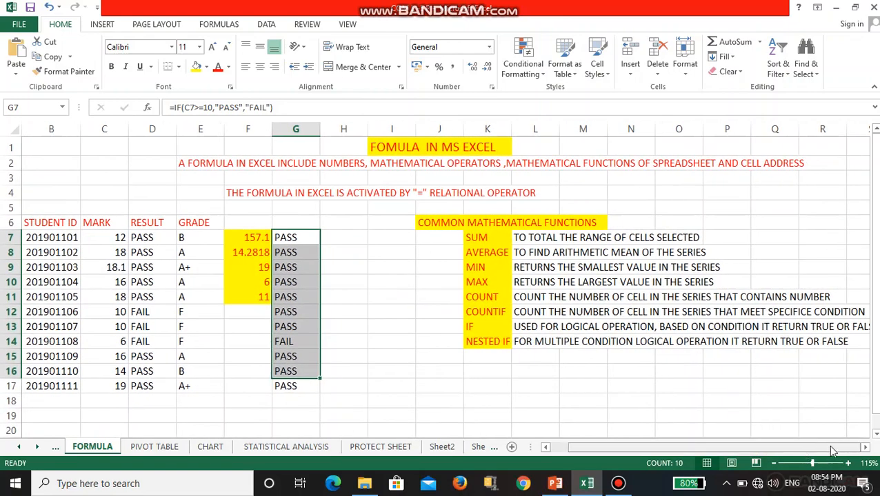
left_click(864, 447)
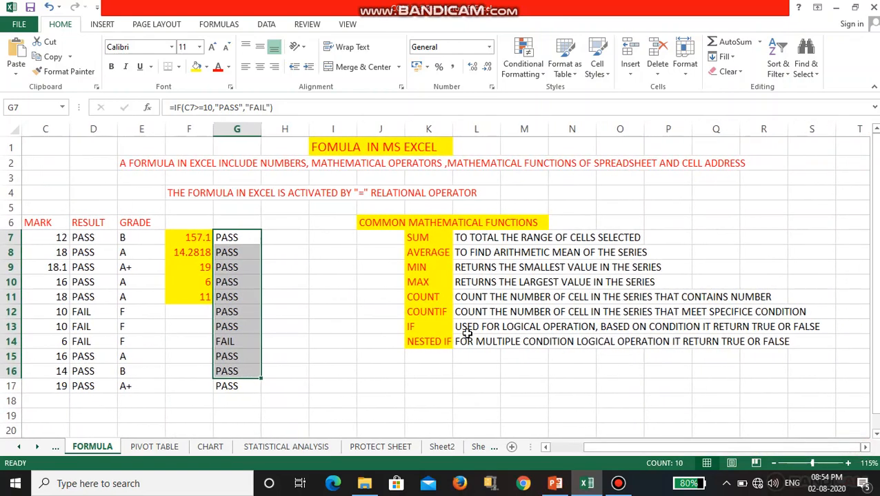
Step: Examine the IF function's description in the common mathematical functions list and the students' pass/fail results, zooming the sheet to 145%
scroll(530, 351, "left", 2)
scroll(544, 359, "up", 1, "ctrl")
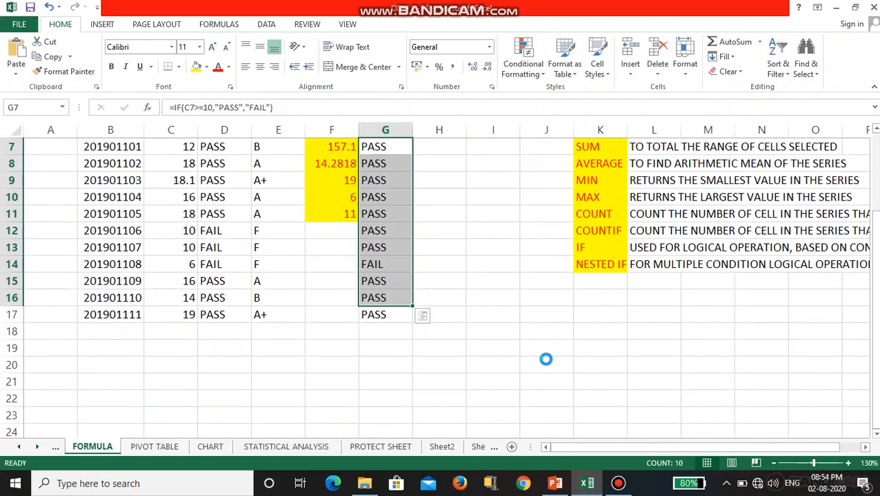
scroll(541, 360, "down", 1, "ctrl")
left_click(533, 327)
mouse_move(532, 327)
left_mouse_down()
mouse_move(858, 329)
mouse_move(545, 329)
left_mouse_up()
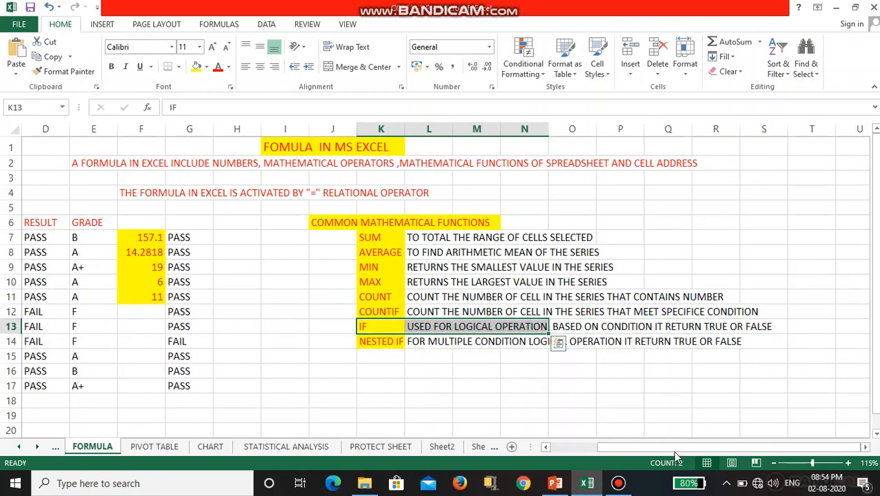
left_click_drag(683, 453, 629, 452)
scroll(435, 355, "up", 2)
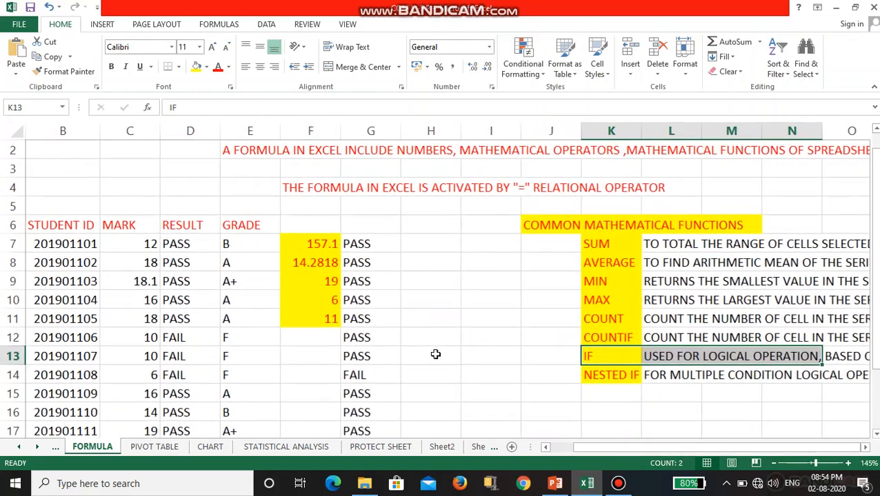
Step: Switch to the PowerPoint work-out slide, highlight the task "count total number of students failed in exam." and return to the Excel sheet
left_click(555, 483)
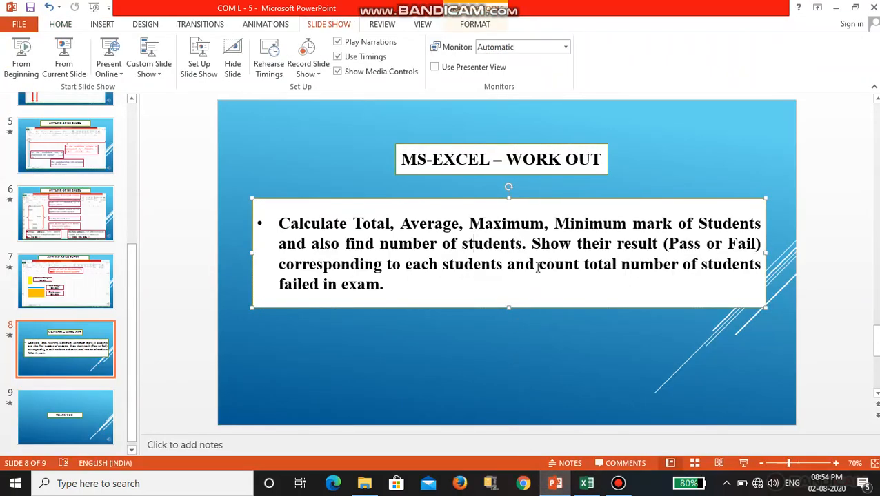
left_click_drag(539, 267, 586, 277)
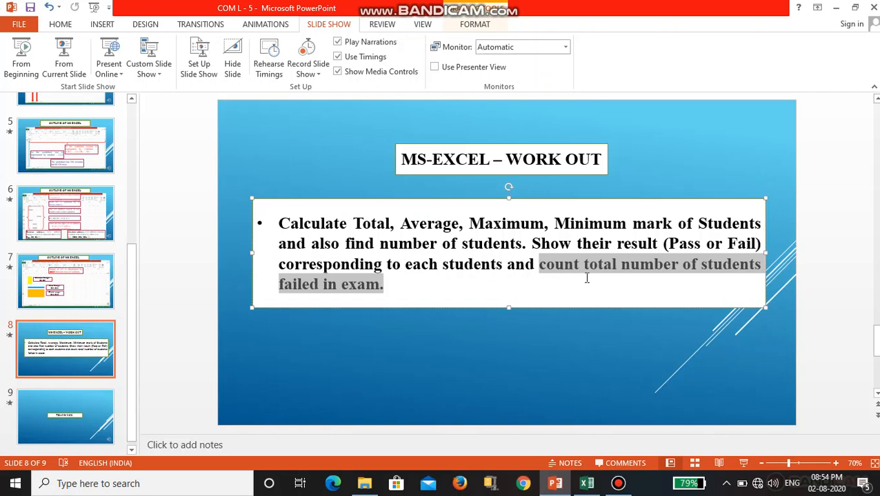
left_click(596, 485)
Step: Start a COUNTIF formula in cell H7 with the marks C7:C17 as its range
left_click(418, 242)
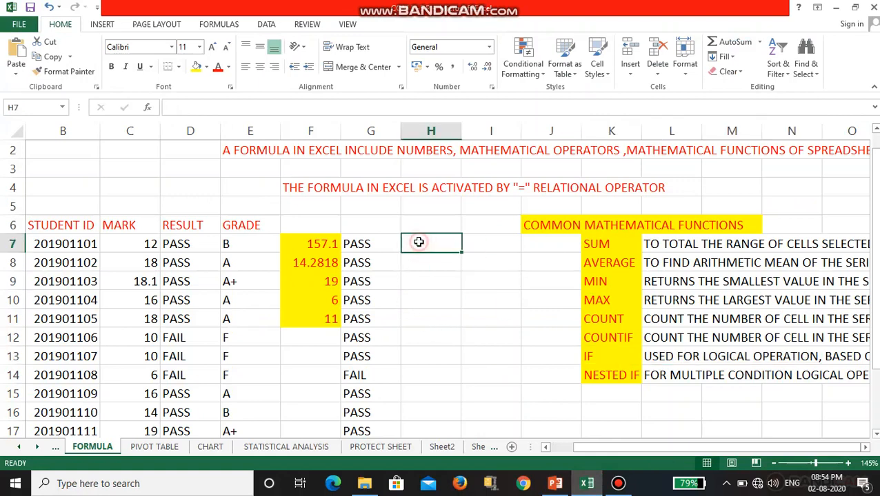
type("=COUN")
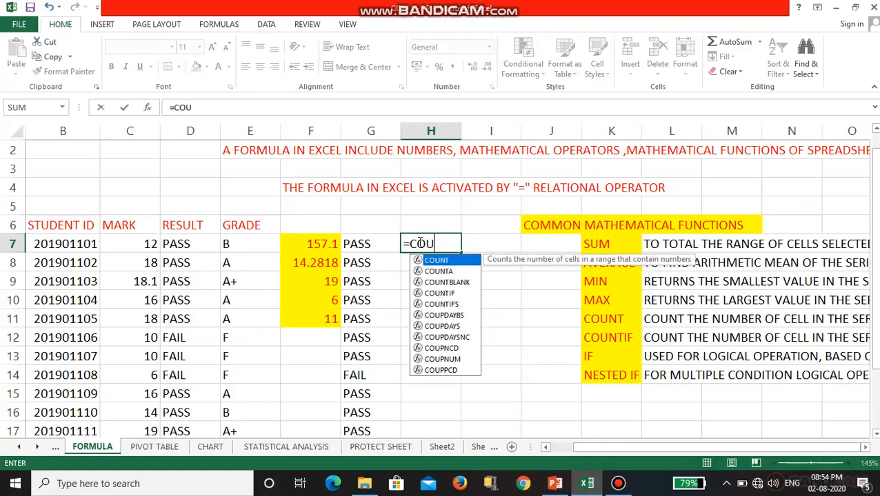
left_click(449, 293)
double_click(449, 295)
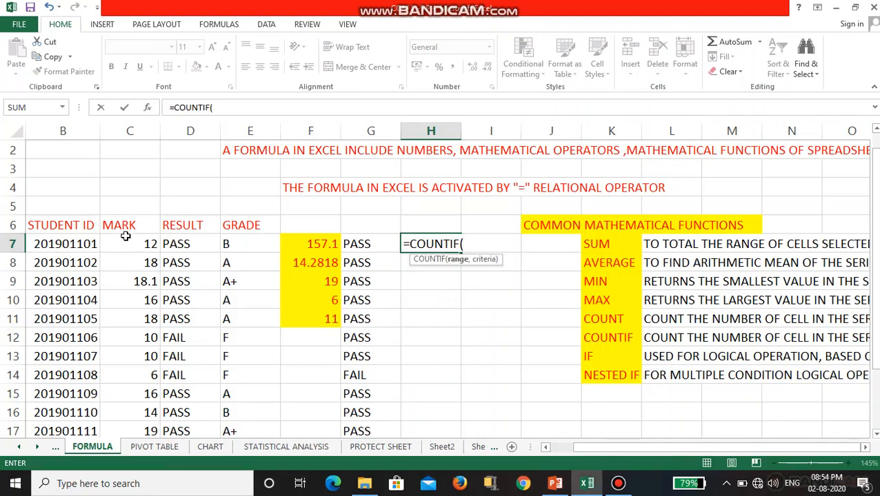
left_click_drag(124, 243, 146, 430)
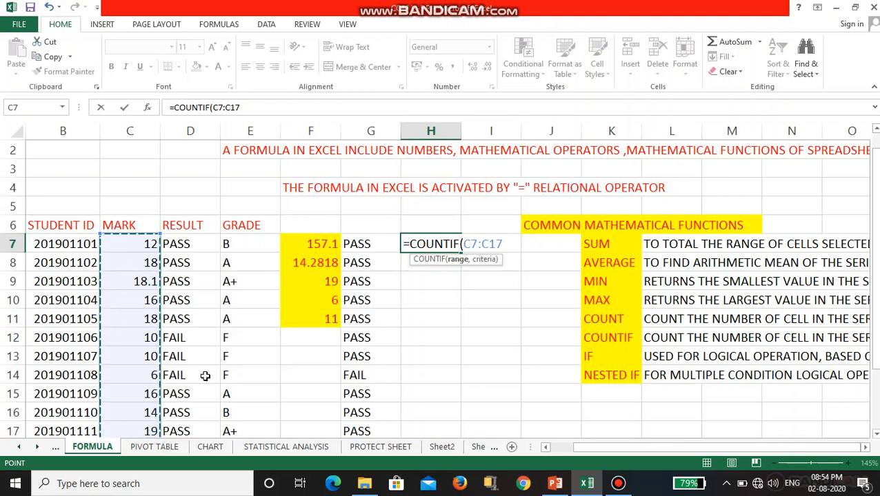
Step: Add the criterion "<10" and complete the formula =COUNTIF(C7:C17,"<10") in cell H7
type(",")
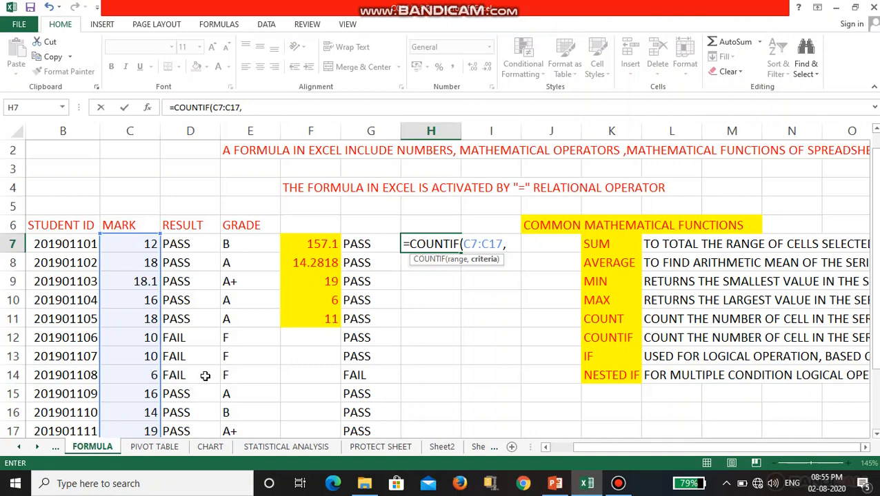
type("\"<10\")")
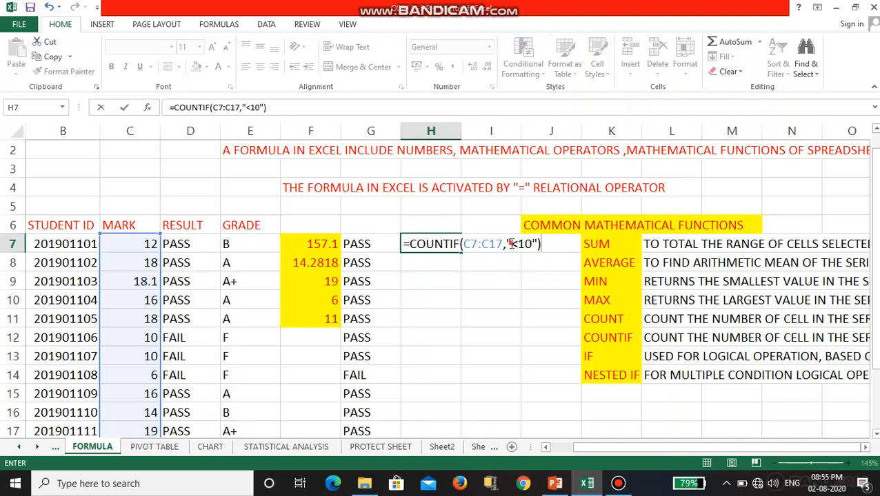
left_click_drag(512, 244, 531, 243)
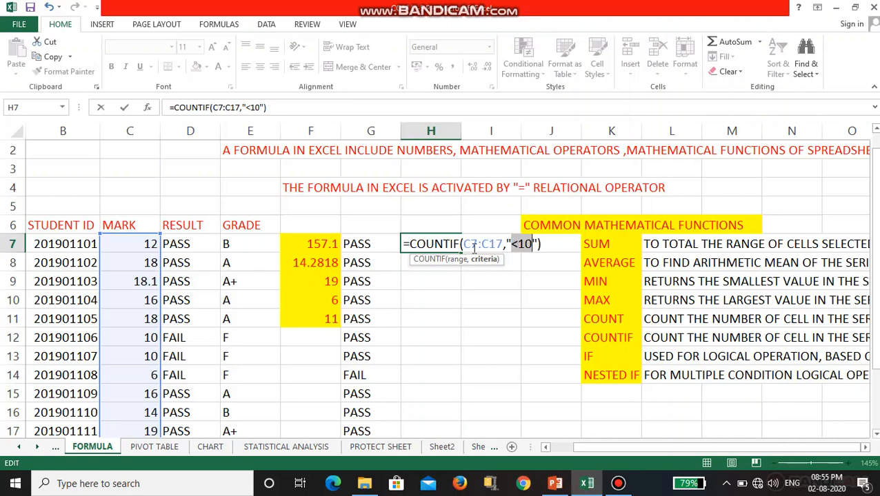
left_click_drag(460, 244, 533, 244)
key("Return")
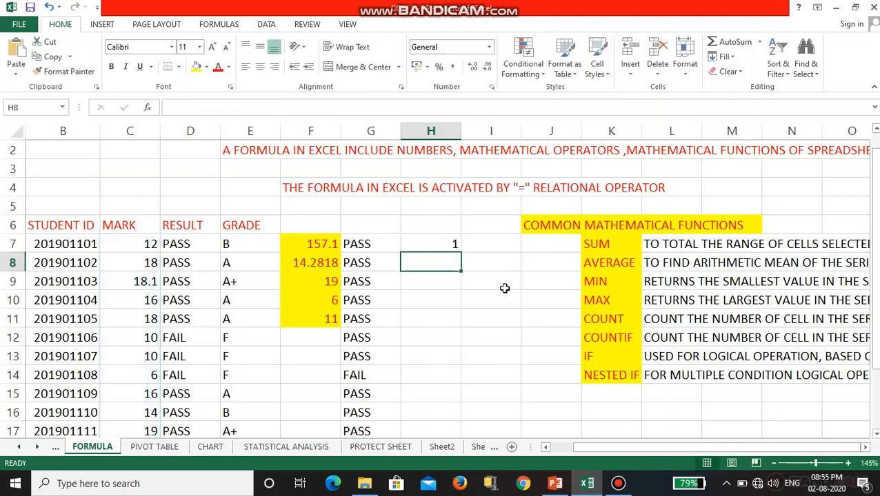
Step: Compare the failure count in H7 with the students' marks and pass/fail results, including cell G14
left_click(457, 243)
scroll(147, 228, "down", 2)
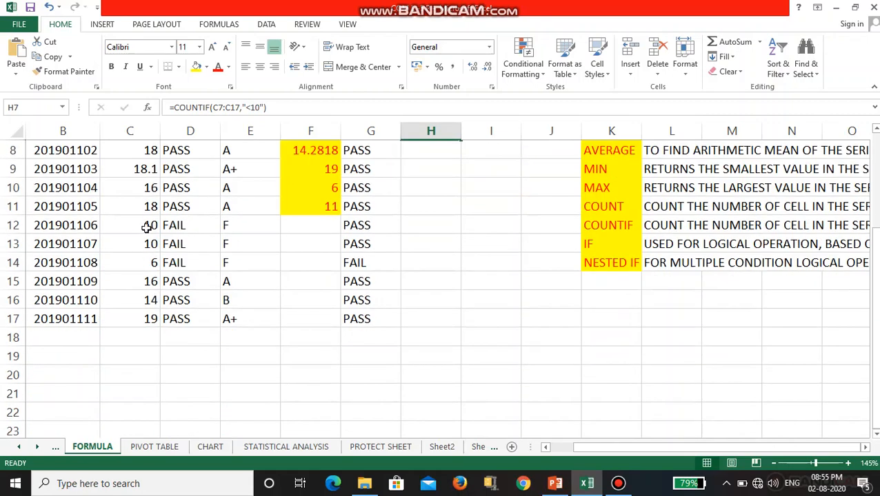
left_click(345, 265)
mouse_move(326, 258)
left_mouse_down()
mouse_move(128, 262)
mouse_move(326, 262)
left_mouse_up()
scroll(409, 257, "up", 2)
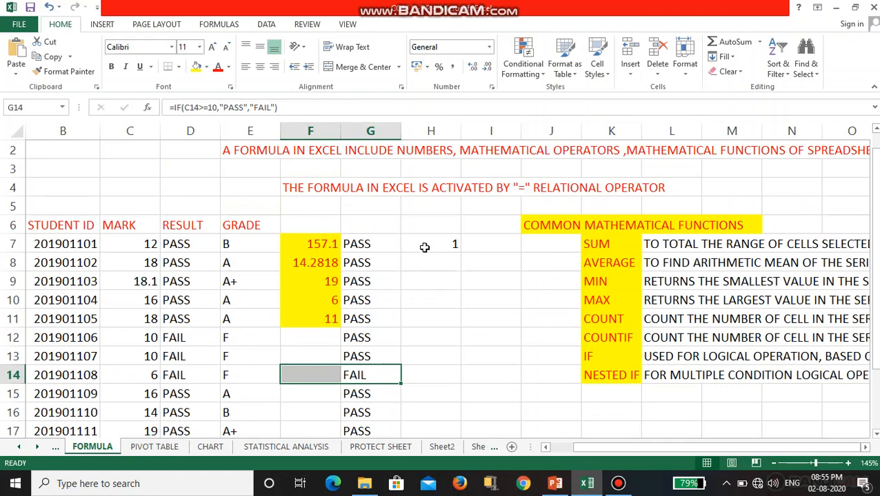
Step: Change the criterion of the COUNTIF formula in H7 to ">=10" to count the passing students
left_click(425, 247)
double_click(426, 246)
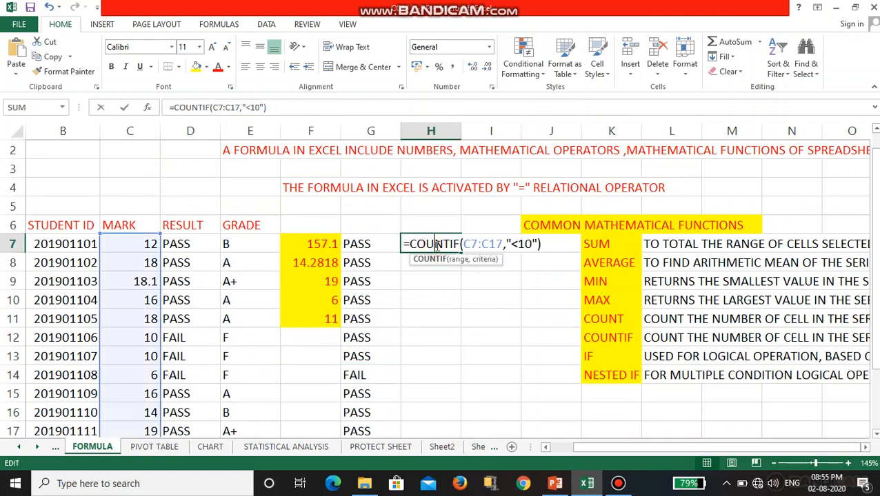
left_click(517, 244)
key("BackSpace")
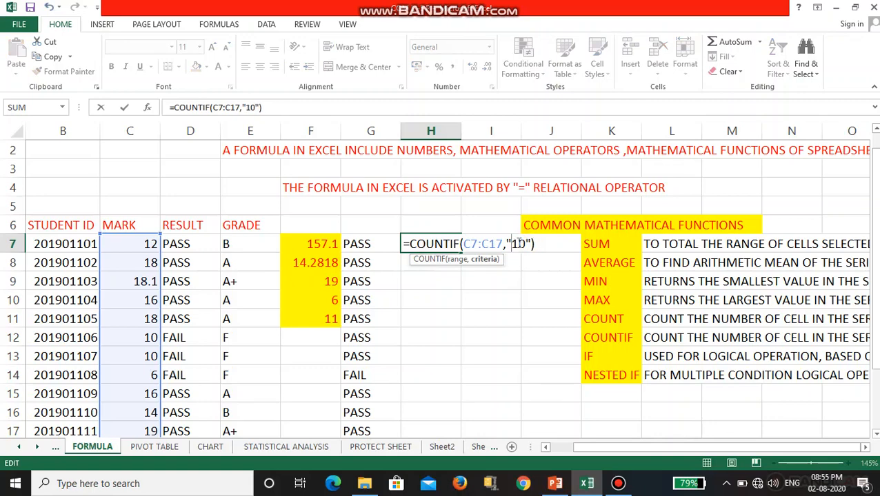
type(">=")
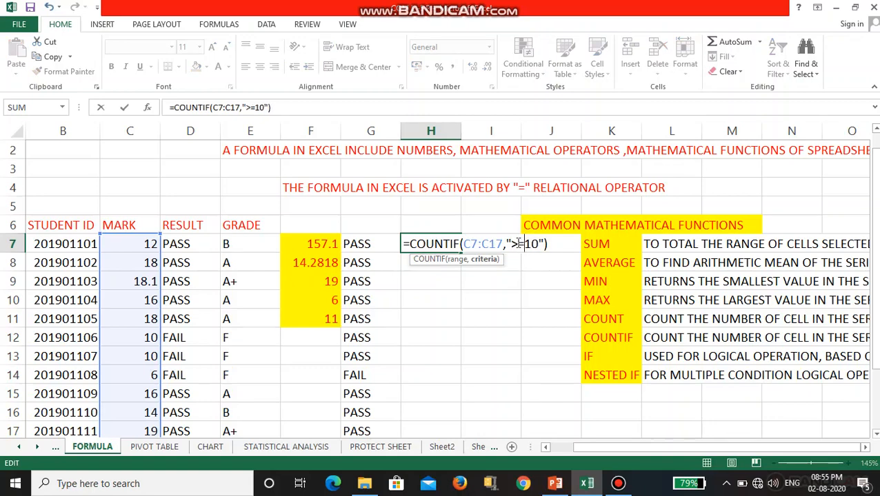
key("Return")
Step: Compare the passing count in H7 with the students' marks in column C
left_click(408, 244)
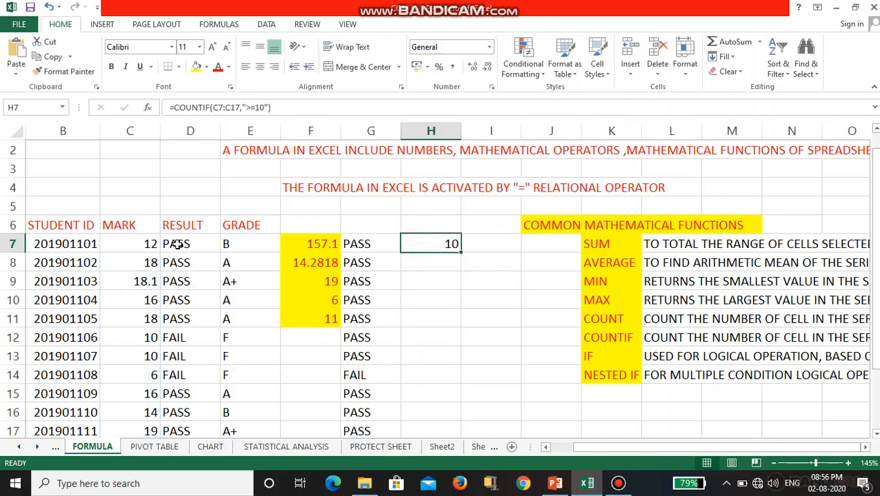
scroll(96, 245, "down", 1)
left_click(131, 187)
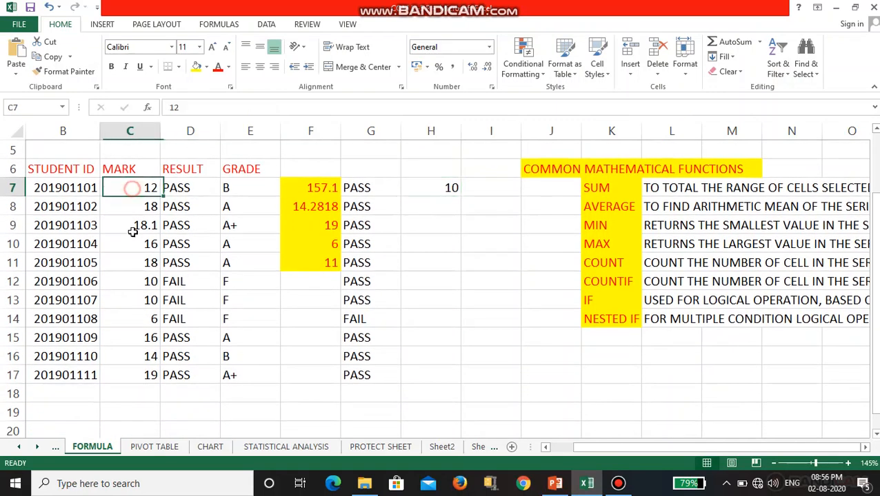
left_click_drag(132, 233, 137, 355)
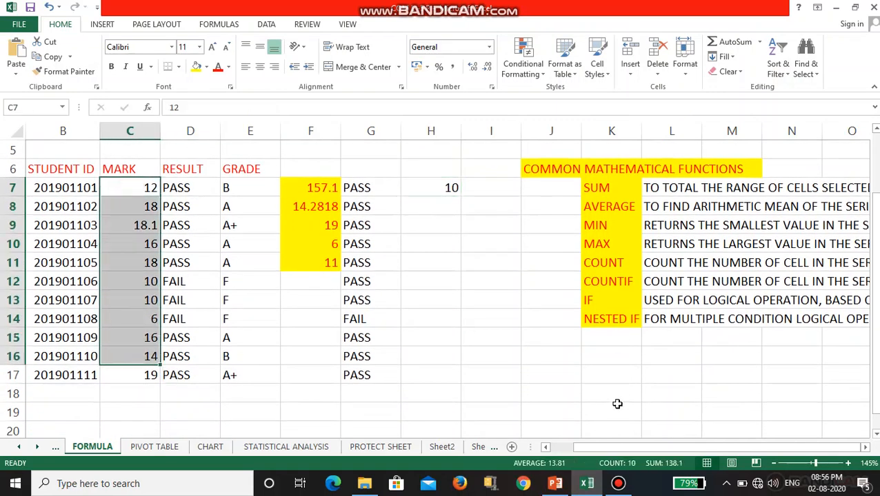
left_click(866, 447)
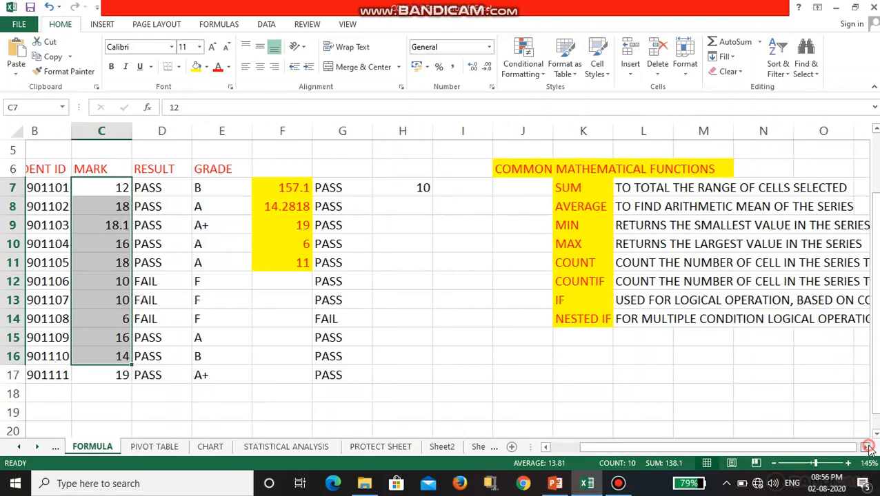